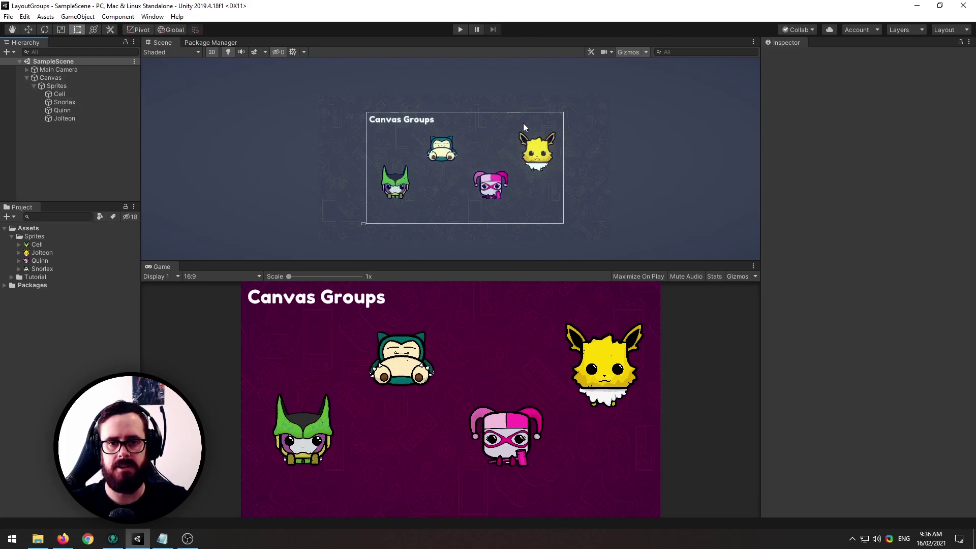
- Add a Horizontal Layout Group component to the Sprites object
{"action": "left_click", "coordinate": [73, 85]}
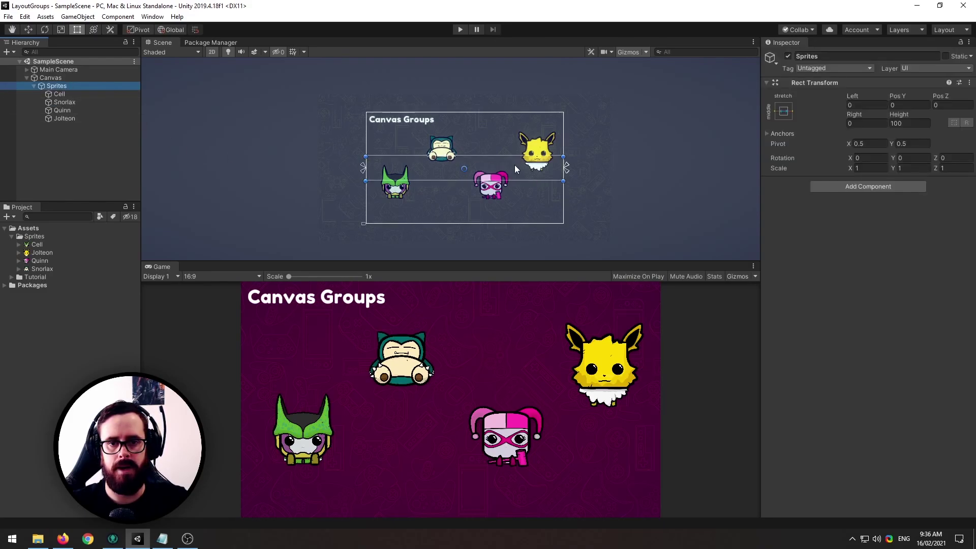
{"action": "left_click", "coordinate": [870, 187]}
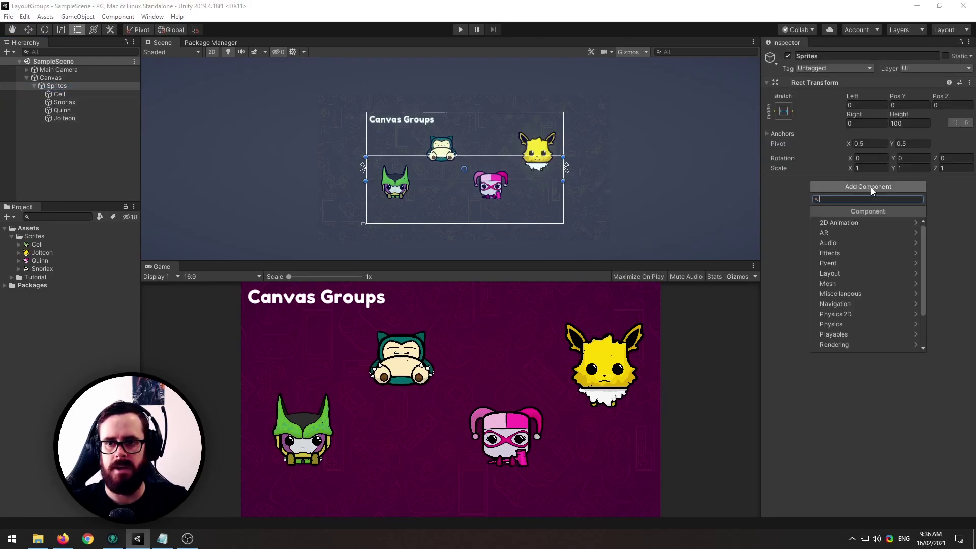
{"action": "type", "text": "horizontal"}
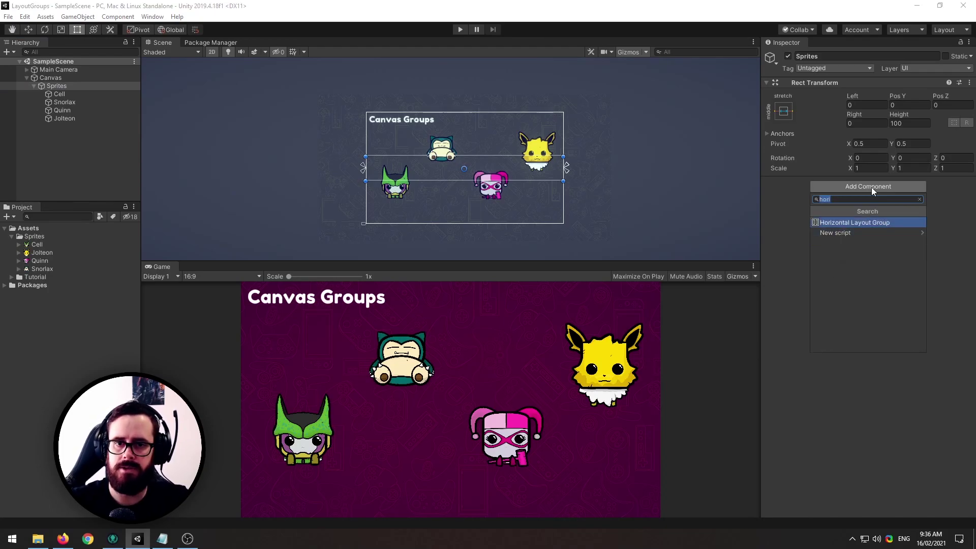
{"action": "key", "text": "Return"}
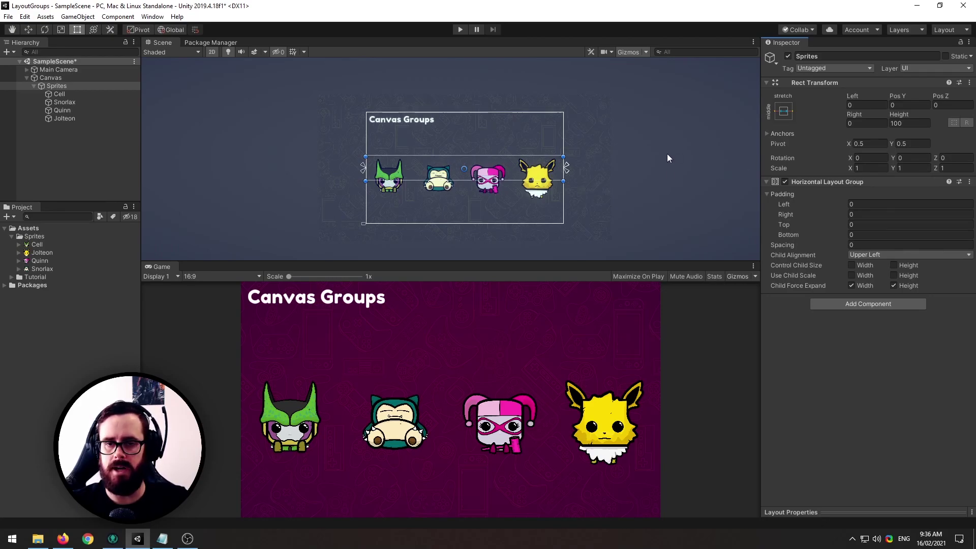
- Set the layout group's child alignment to Middle Center and extend the Sprites rectangle upward to a height of about 157
{"action": "left_click", "coordinate": [867, 255]}
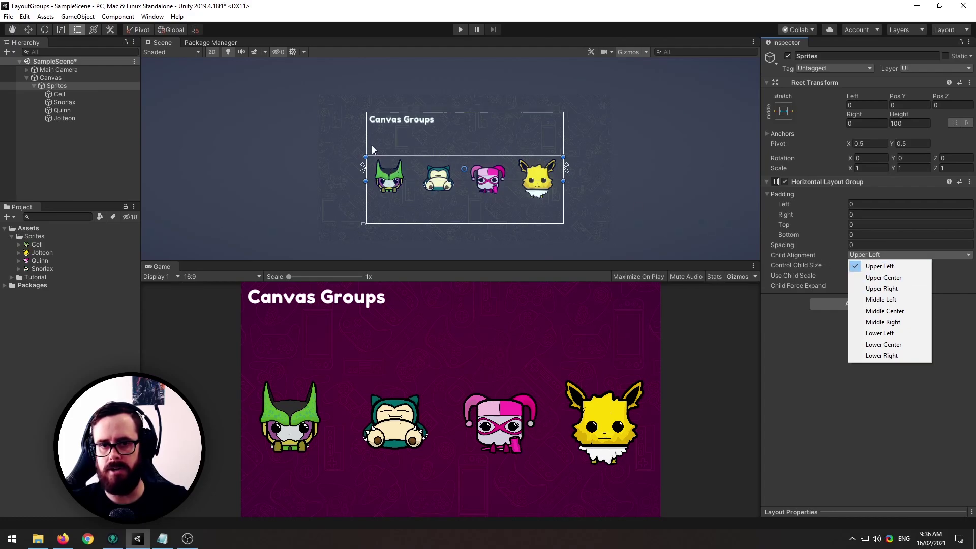
{"action": "left_click", "coordinate": [890, 311]}
{"action": "scroll", "coordinate": [358, 246], "scroll_direction": "up", "scroll_amount": 4}
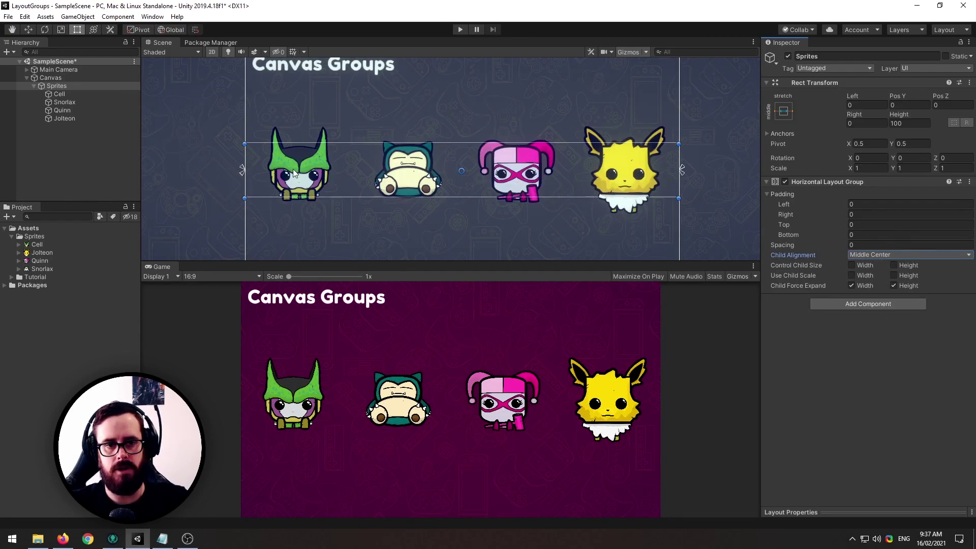
{"action": "left_click_drag", "start_coordinate": [485, 146], "coordinate": [498, 113]}
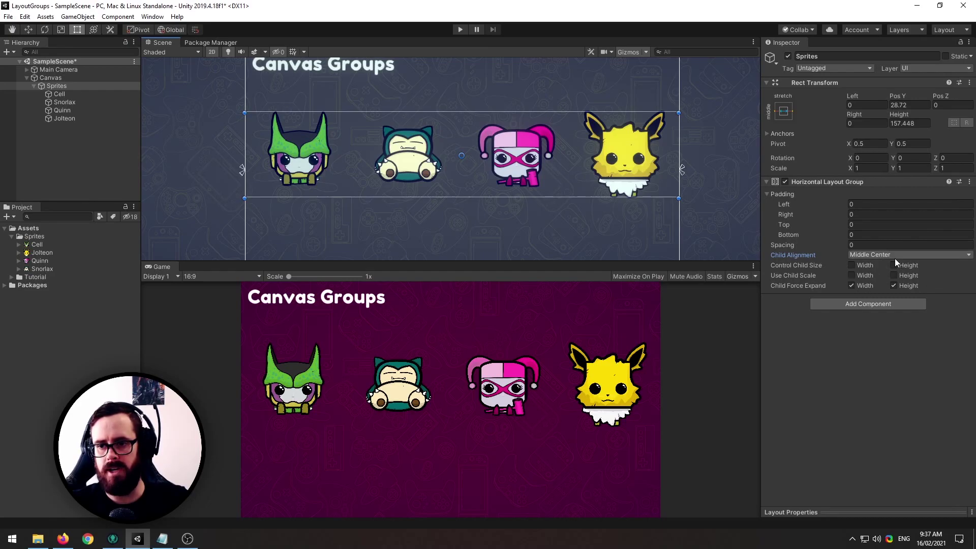
- Disable Child Force Expand and enable Control Child Size for both width and height on the Sprites layout group
{"action": "left_click", "coordinate": [851, 285]}
{"action": "left_click", "coordinate": [893, 285]}
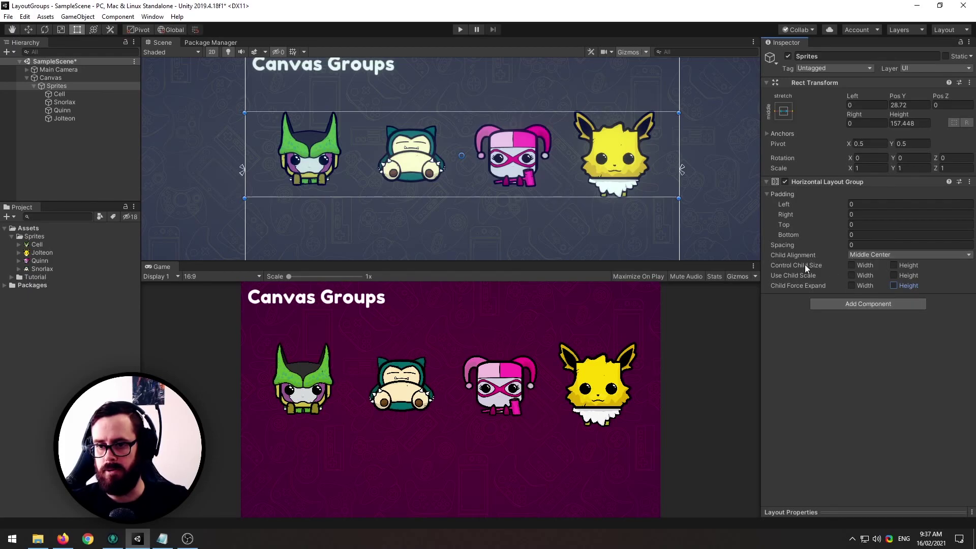
{"action": "left_click", "coordinate": [852, 265]}
{"action": "left_click", "coordinate": [893, 265]}
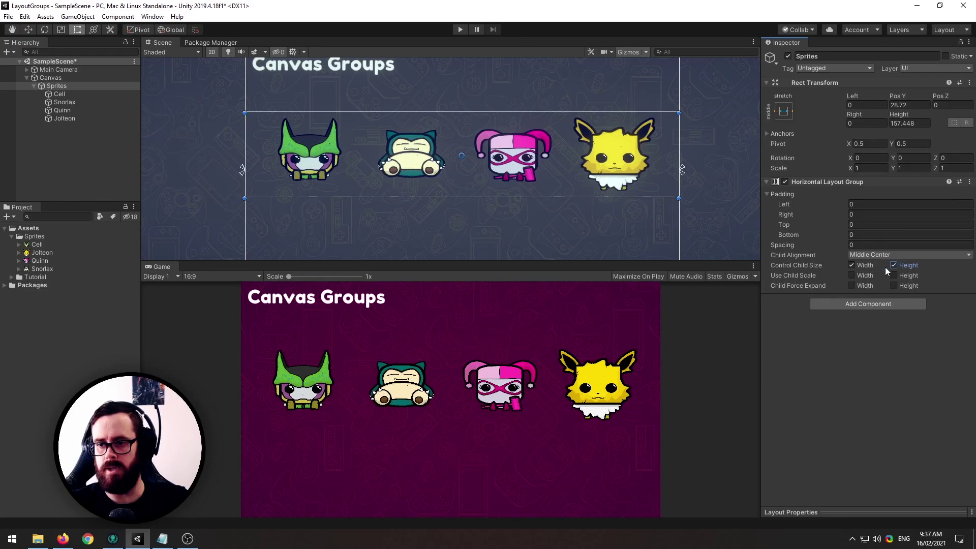
- Stretch the Sprites rectangle beyond the canvas's right and lower edges to a height of about 371
{"action": "left_click_drag", "start_coordinate": [677, 198], "coordinate": [722, 247]}
{"action": "scroll", "coordinate": [721, 237], "scroll_direction": "down", "scroll_amount": 5}
{"action": "middle_click_drag", "start_coordinate": [743, 218], "coordinate": [597, 163]}
{"action": "left_click_drag", "start_coordinate": [563, 163], "coordinate": [625, 183]}
- Enable Child Force Expand for width and height, and shrink the Sprites rectangle to a height of about 153
{"action": "left_click", "coordinate": [851, 285]}
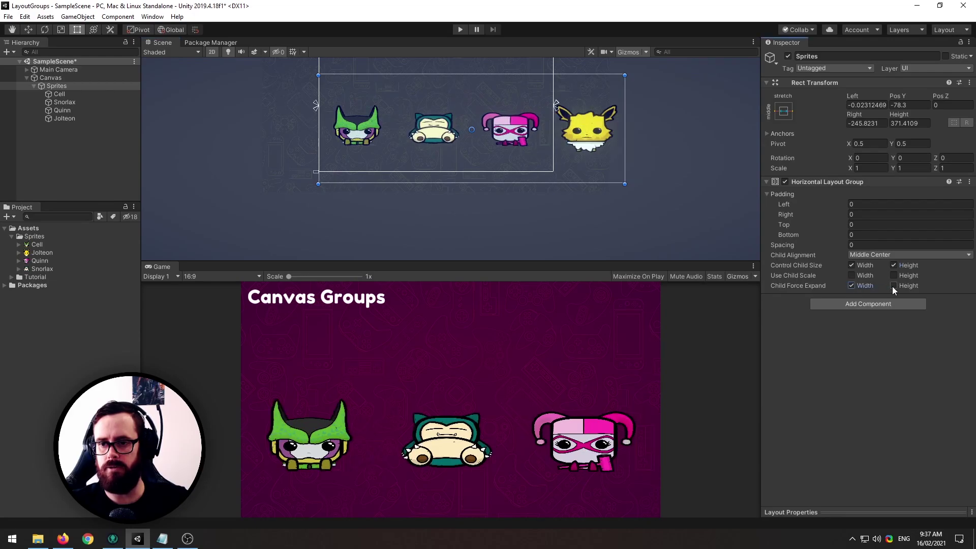
{"action": "left_click", "coordinate": [893, 285]}
{"action": "left_click_drag", "start_coordinate": [623, 185], "coordinate": [497, 136]}
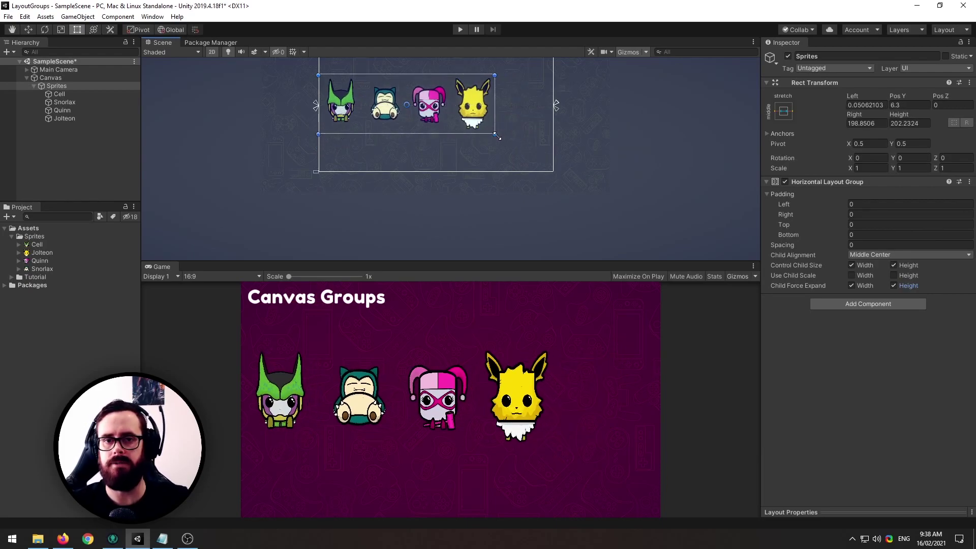
{"action": "left_click_drag", "start_coordinate": [497, 136], "coordinate": [472, 119]}
{"action": "scroll", "coordinate": [382, 145], "scroll_direction": "up", "scroll_amount": 5}
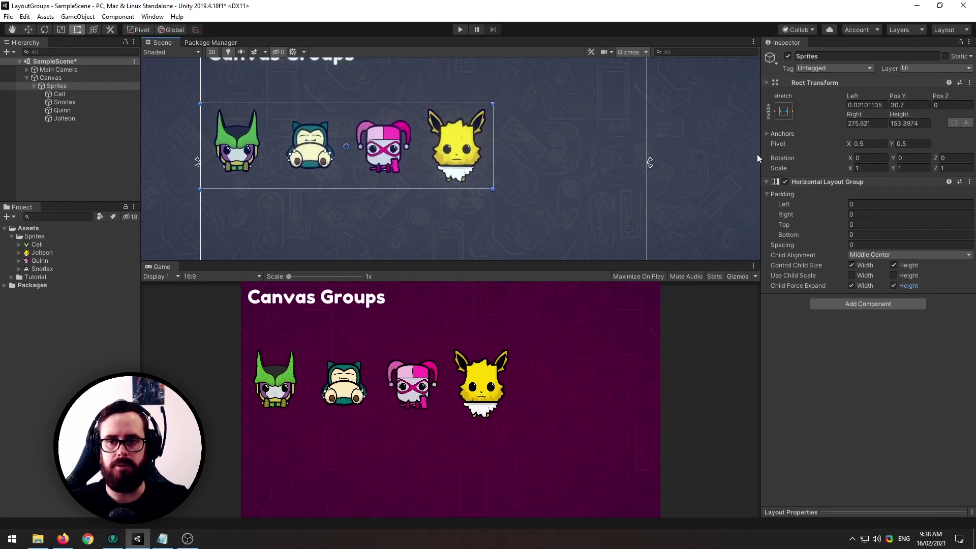
- Snap Sprites to the middle-stretch anchor preset including its position, and disable Child Force Expand for width and height
{"action": "left_click", "coordinate": [783, 111]}
{"action": "left_click", "coordinate": [892, 212], "text": "alt"}
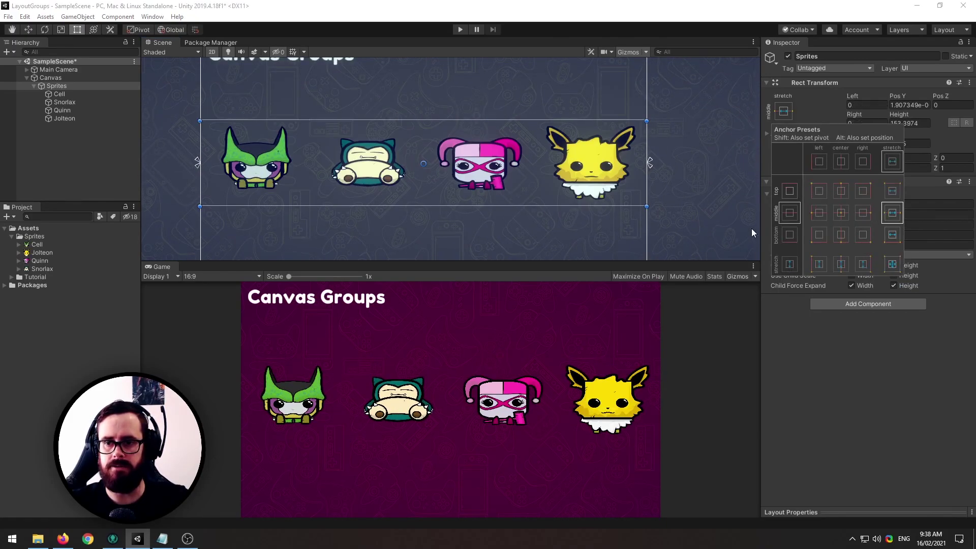
{"action": "left_click", "coordinate": [857, 284]}
{"action": "left_click", "coordinate": [896, 285]}
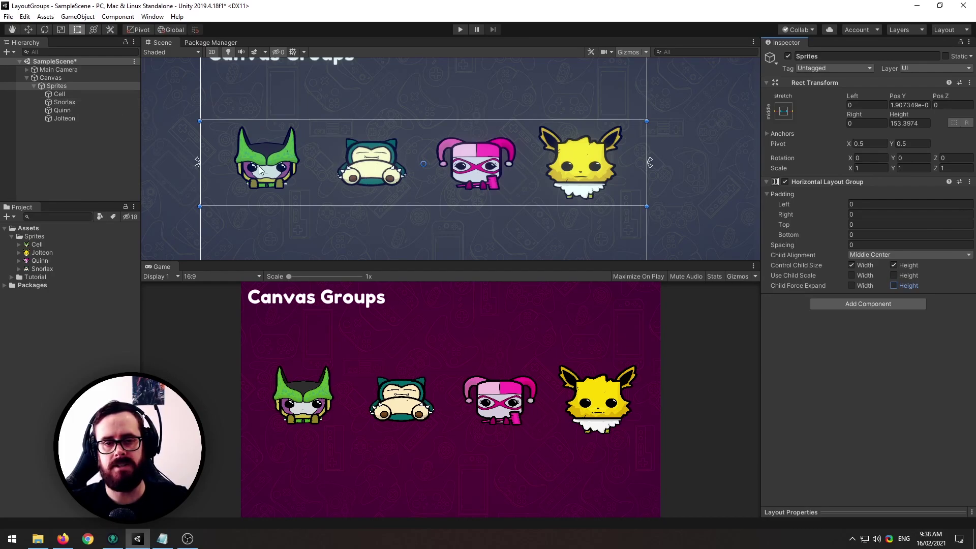
- Add a Layout Element component to Snorlax
{"action": "left_click", "coordinate": [91, 102]}
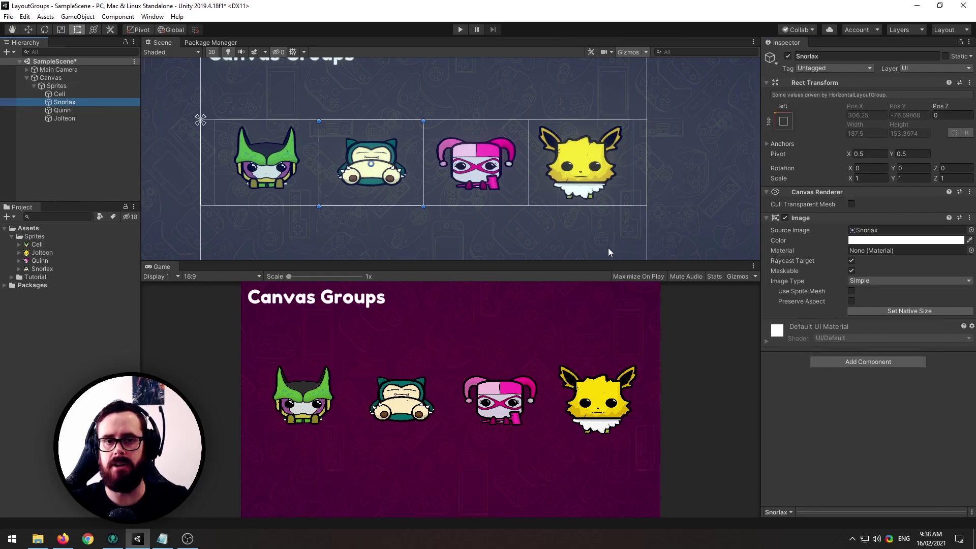
{"action": "left_click", "coordinate": [859, 363]}
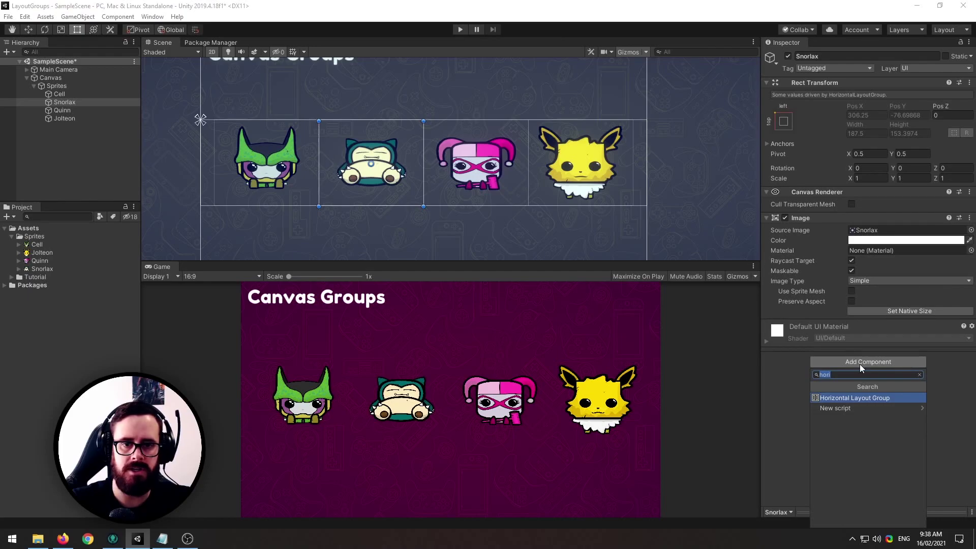
{"action": "type", "text": "ele"}
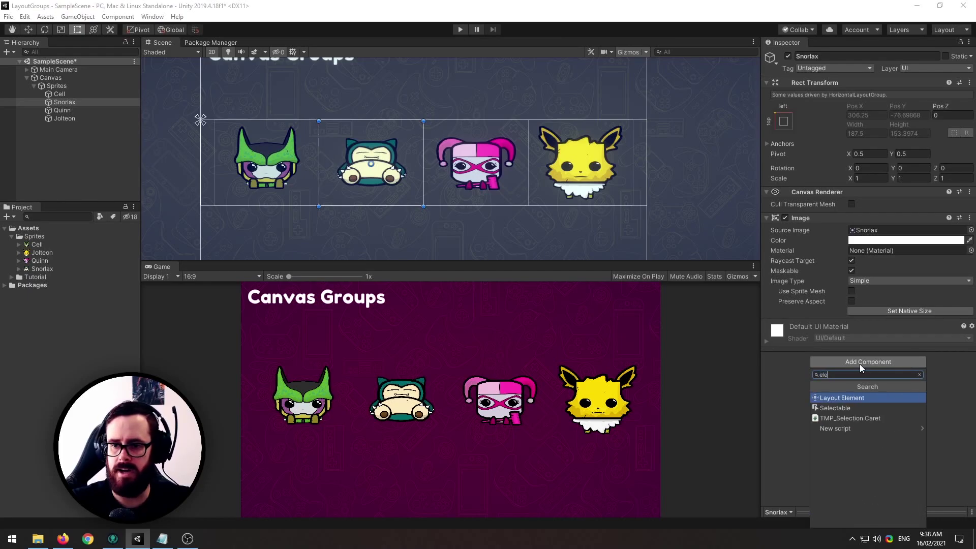
{"action": "key", "text": "Return"}
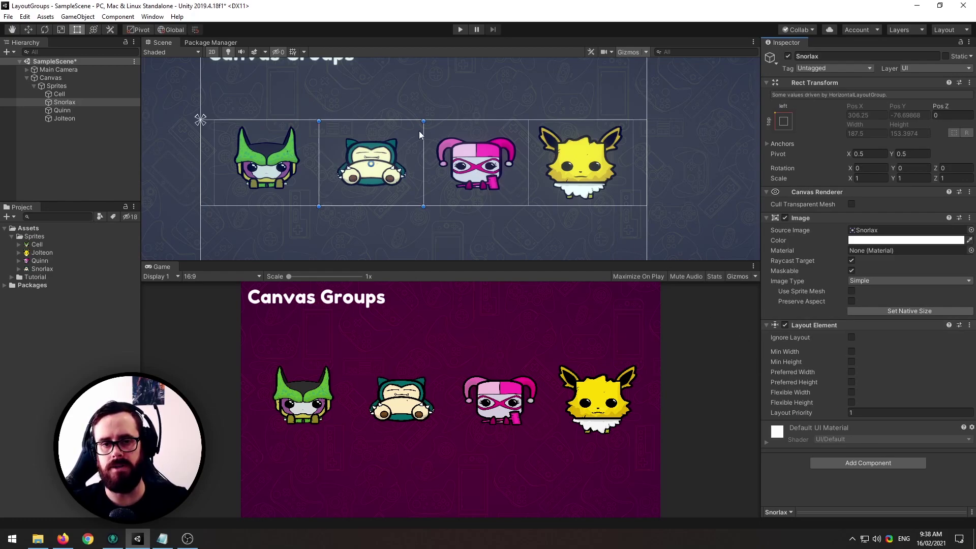
- Make Snorlax ignore the layout and move it freely below Cell, and from there over to Quinn
{"action": "left_click", "coordinate": [851, 337]}
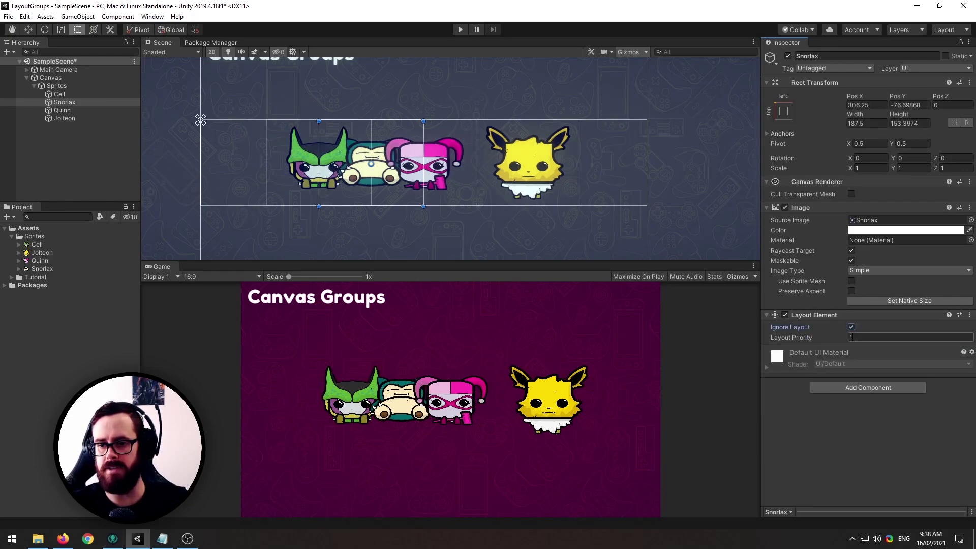
{"action": "left_click_drag", "start_coordinate": [384, 168], "coordinate": [342, 228]}
{"action": "left_click", "coordinate": [55, 87]}
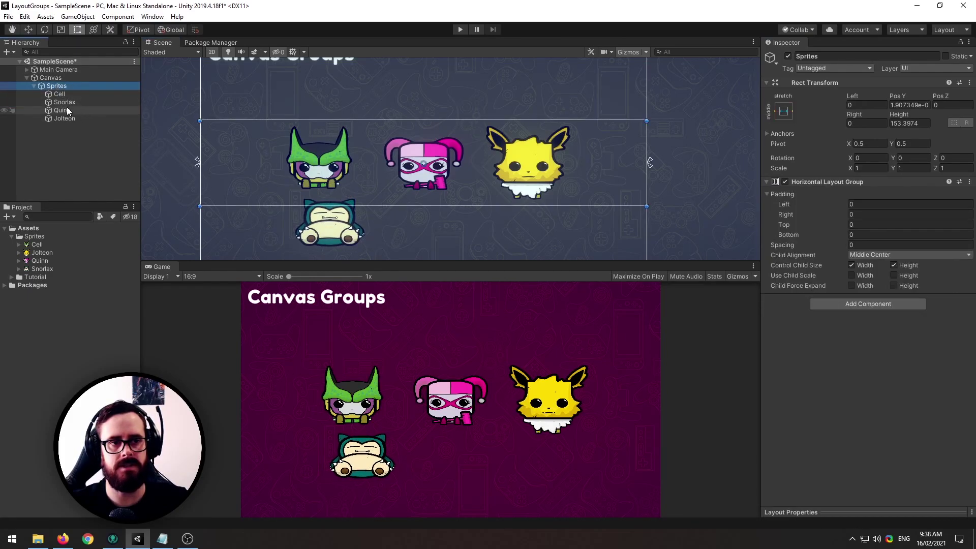
{"action": "left_click", "coordinate": [69, 103]}
{"action": "left_click_drag", "start_coordinate": [321, 214], "coordinate": [421, 192]}
{"action": "left_click", "coordinate": [56, 86]}
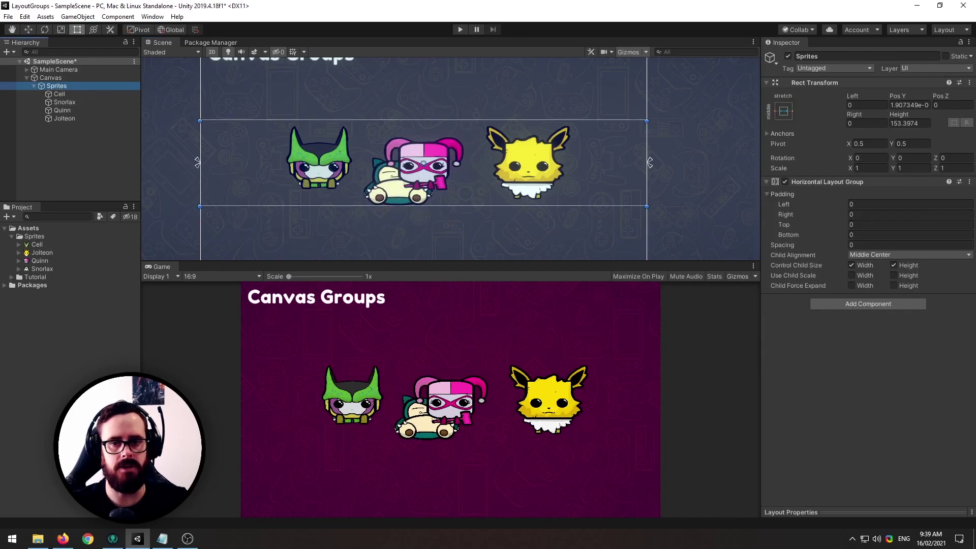
- Turn off Ignore Layout for Snorlax and give it a minimum width of 334.3 and a minimum height of 201.75
{"action": "left_click", "coordinate": [67, 103]}
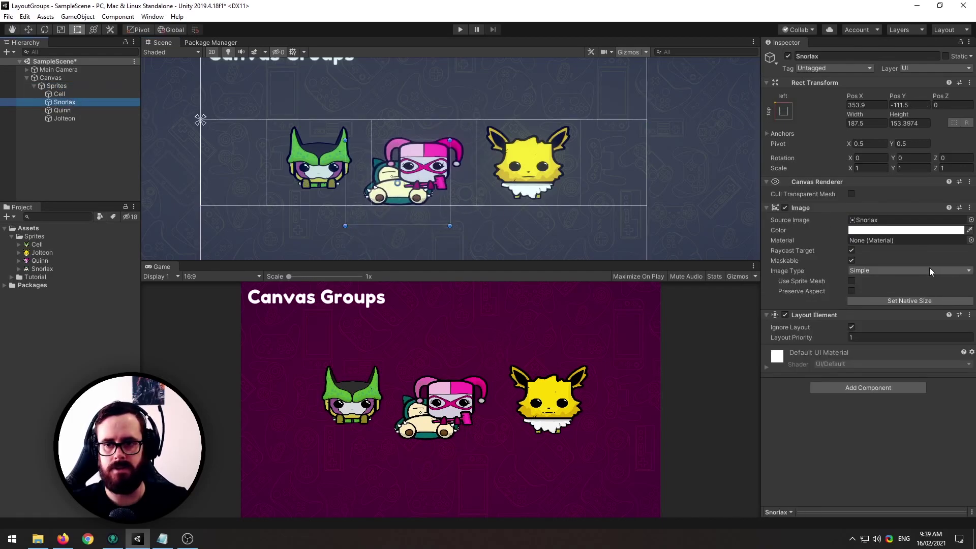
{"action": "left_click", "coordinate": [851, 327]}
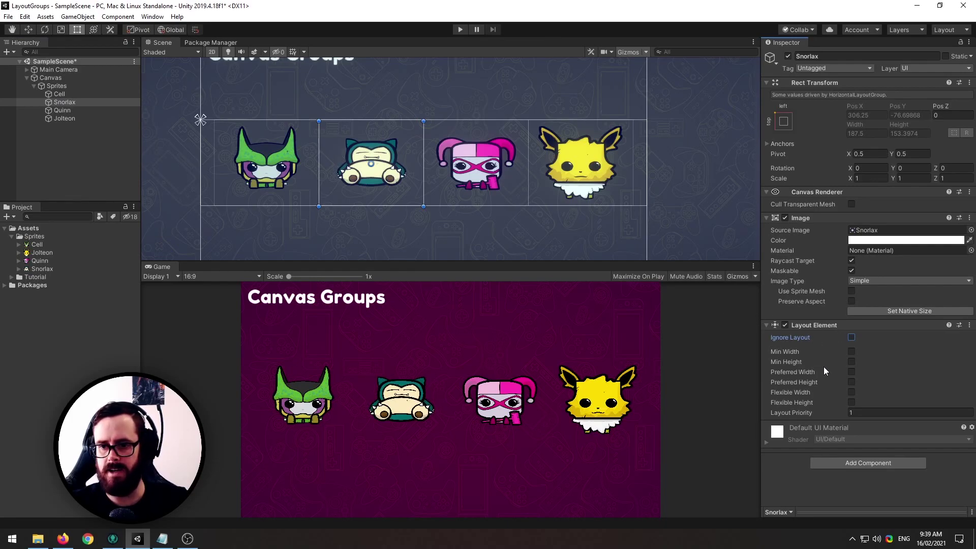
{"action": "left_click", "coordinate": [852, 351]}
{"action": "left_click", "coordinate": [852, 361]}
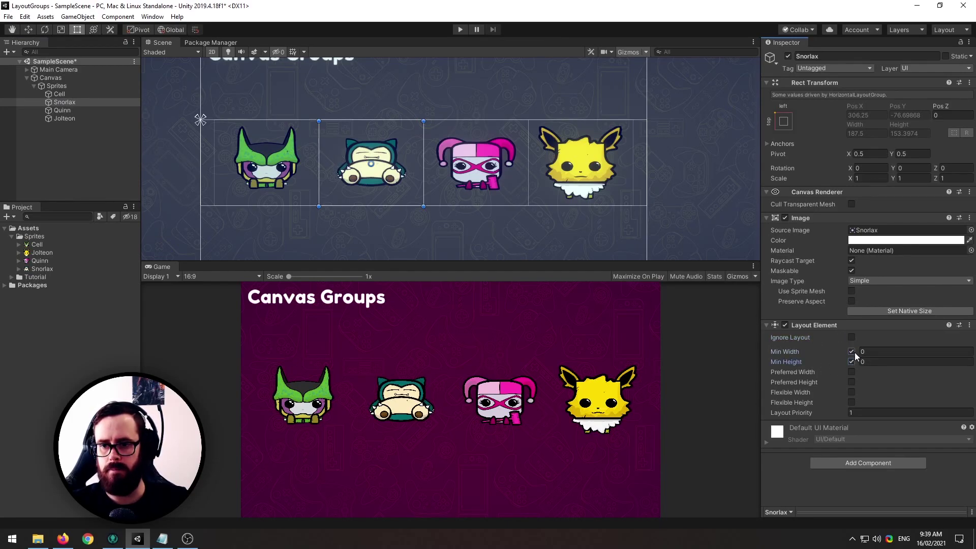
{"action": "left_click", "coordinate": [895, 350]}
{"action": "type", "text": "296.4"}
{"action": "key", "text": "ctrl+a"}
{"action": "type", "text": "334.3"}
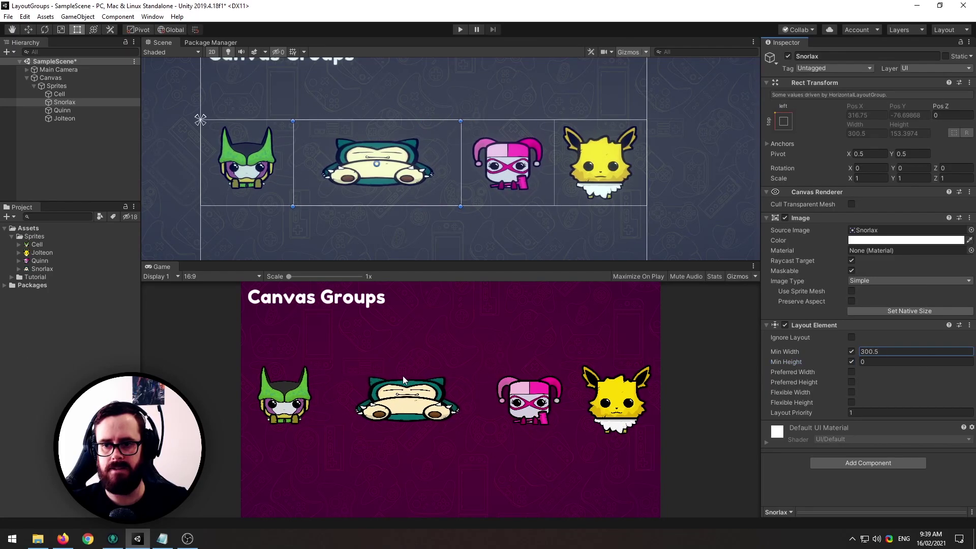
{"action": "left_click_drag", "start_coordinate": [859, 360], "coordinate": [427, 456]}
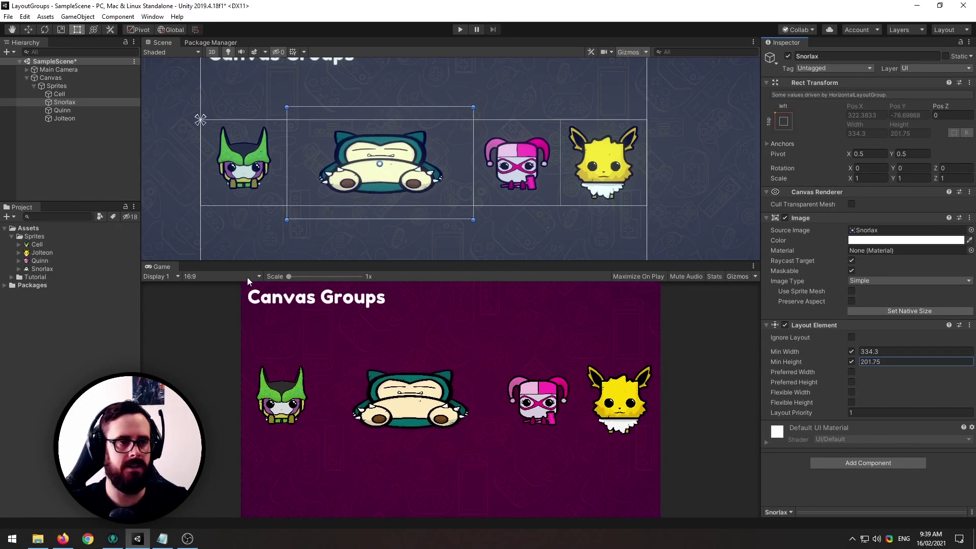
- Try resizing the Sprites rectangle from its lower-right corner, and undo the resize
{"action": "left_click", "coordinate": [60, 87]}
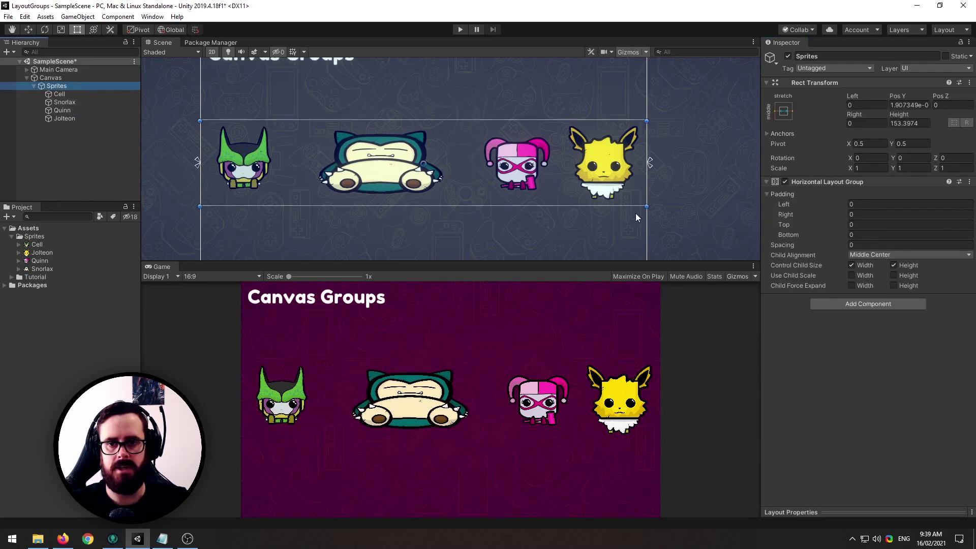
{"action": "left_click_drag", "start_coordinate": [646, 206], "coordinate": [618, 230]}
{"action": "key", "text": "ctrl+z"}
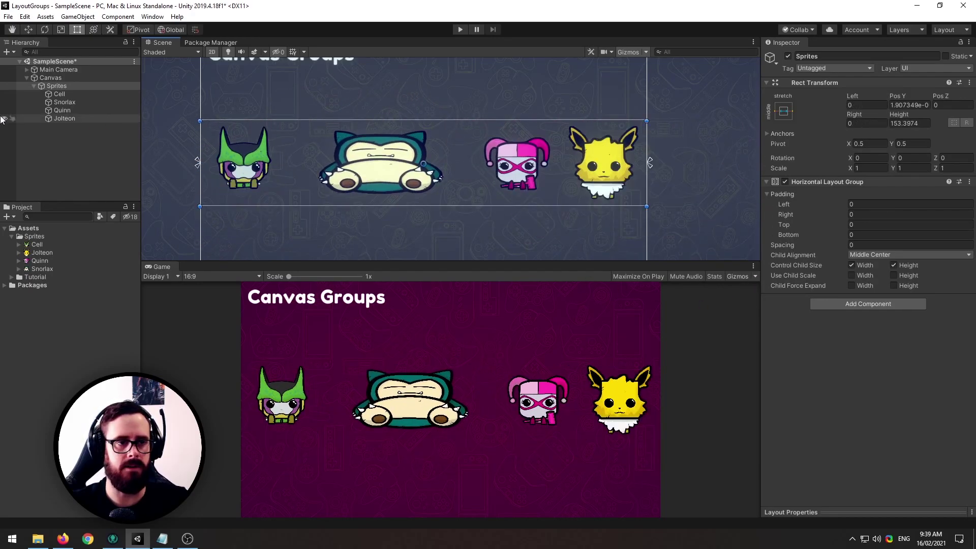
- Disable Snorlax's minimum width and minimum height, and remove its Layout Element component
{"action": "left_click", "coordinate": [60, 104]}
{"action": "left_click", "coordinate": [852, 351]}
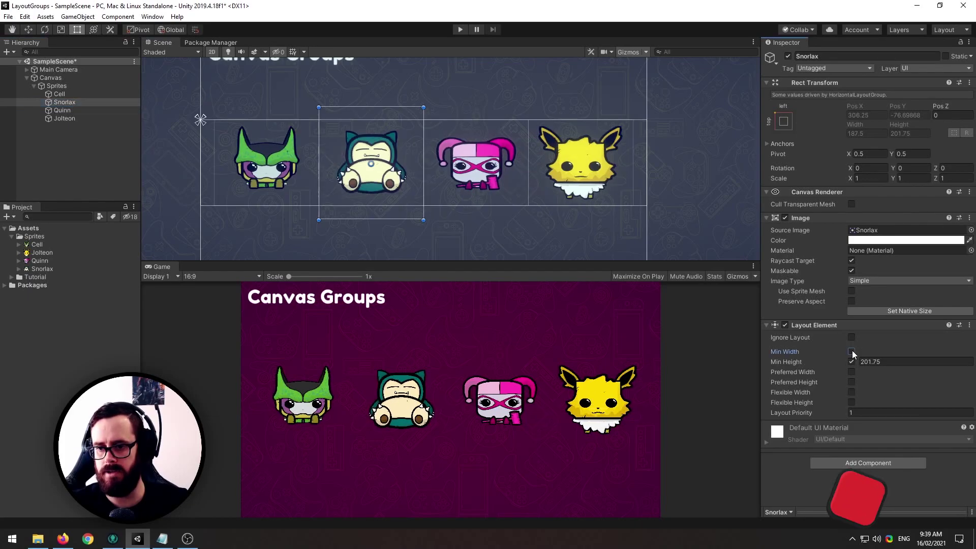
{"action": "left_click", "coordinate": [852, 362]}
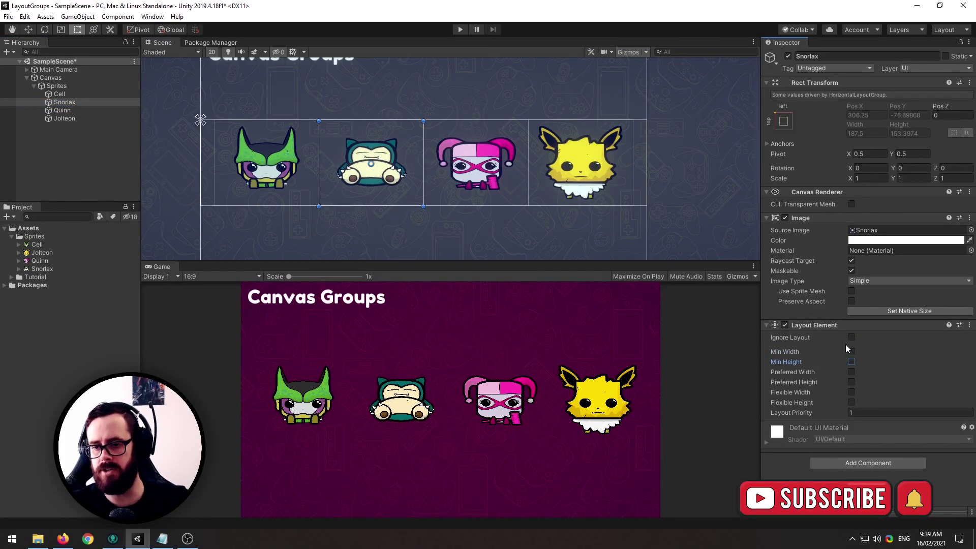
{"action": "left_click", "coordinate": [969, 325]}
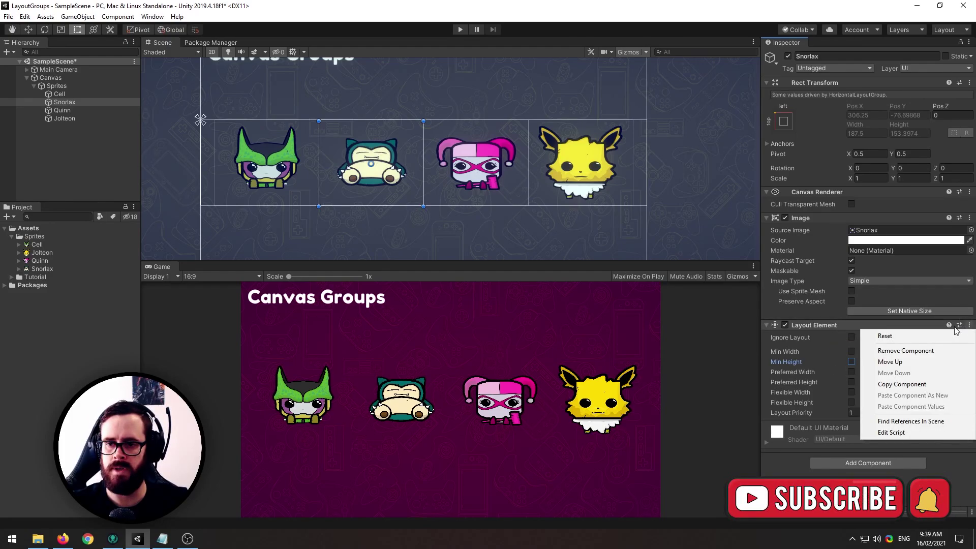
{"action": "left_click", "coordinate": [924, 350]}
- Try out the left and top padding of the Sprites layout group, bringing both back to 0
{"action": "left_click", "coordinate": [57, 86]}
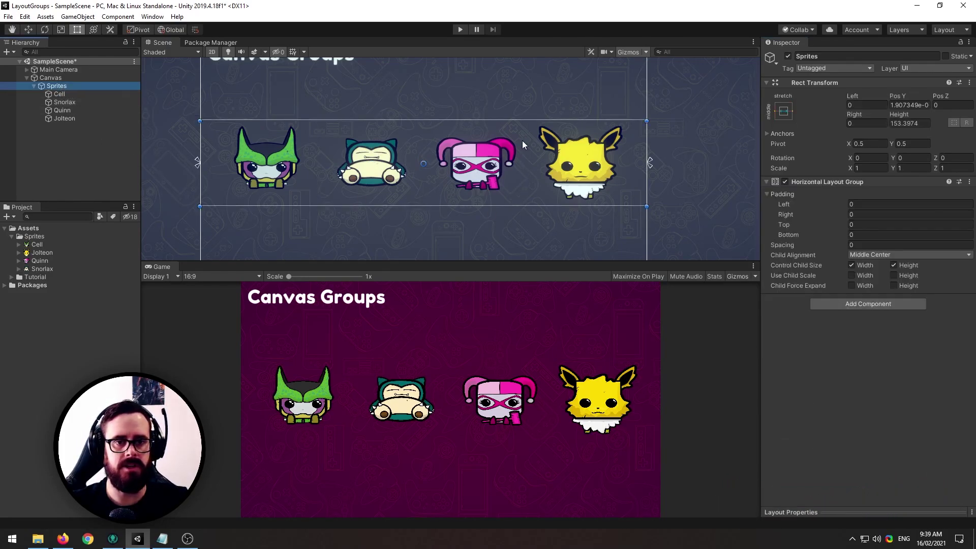
{"action": "scroll", "coordinate": [534, 197], "scroll_direction": "down", "scroll_amount": 2}
{"action": "scroll", "coordinate": [535, 193], "scroll_direction": "down", "scroll_amount": 3}
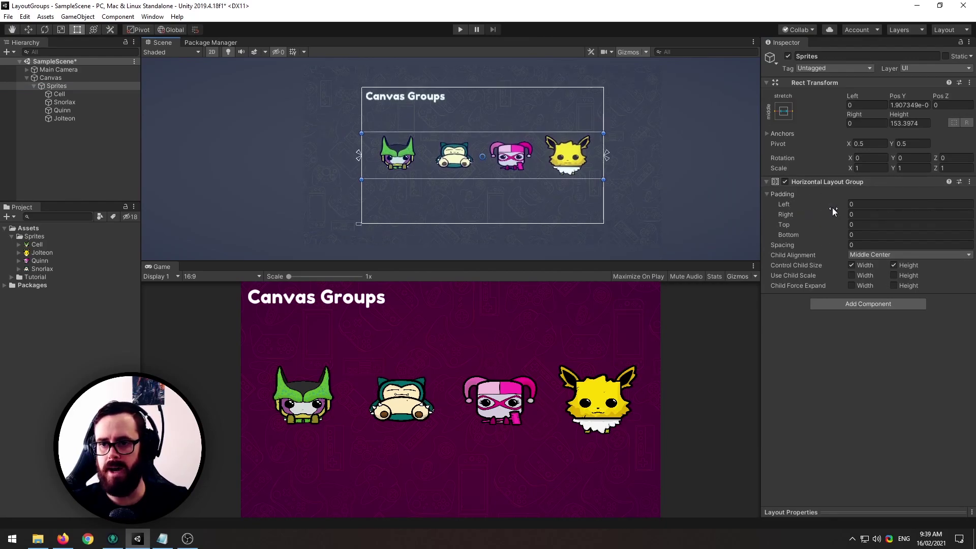
{"action": "left_click_drag", "start_coordinate": [838, 203], "coordinate": [916, 199]}
{"action": "key", "text": "ctrl+z"}
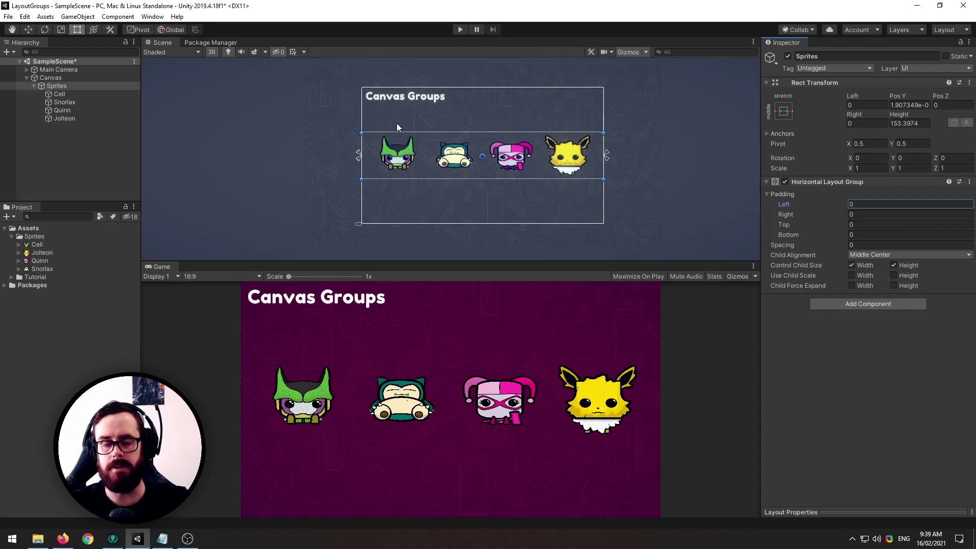
{"action": "mouse_move", "coordinate": [840, 227]}
{"action": "left_mouse_down"}
{"action": "mouse_move", "coordinate": [884, 224]}
{"action": "mouse_move", "coordinate": [840, 226]}
{"action": "left_mouse_up"}
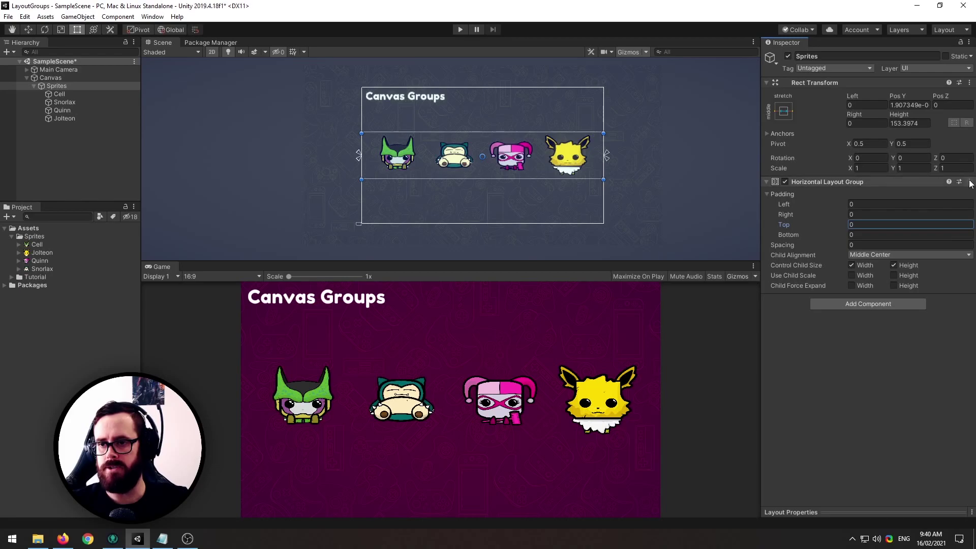
- Replace the Horizontal Layout Group on Sprites with a Vertical Layout Group
{"action": "right_click", "coordinate": [860, 182]}
{"action": "left_click", "coordinate": [864, 207]}
{"action": "left_click", "coordinate": [865, 187]}
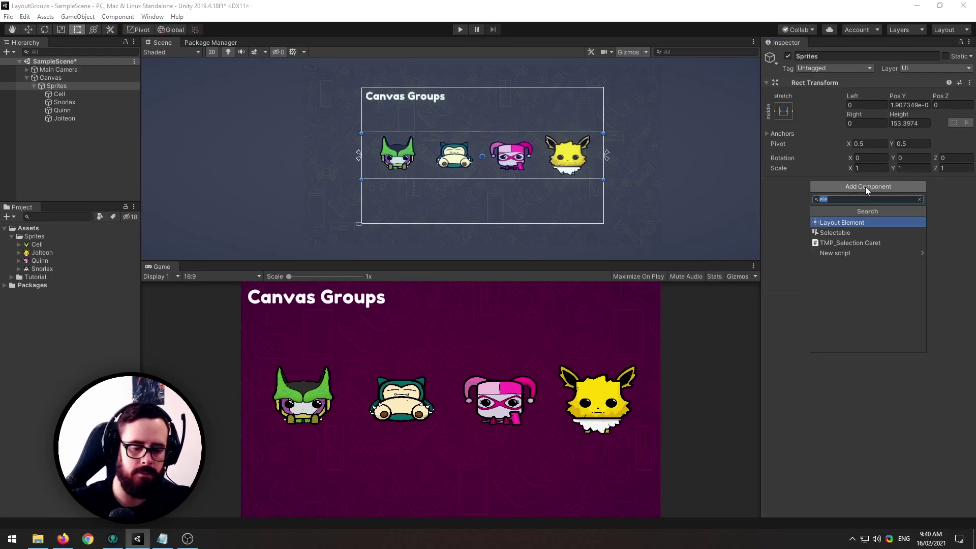
{"action": "type", "text": "vertical"}
{"action": "key", "text": "Return"}
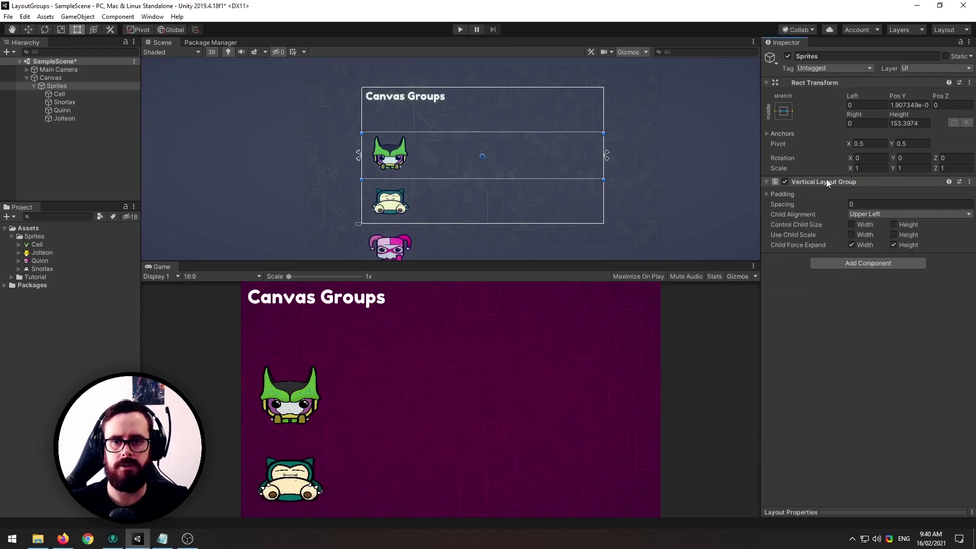
- Anchor Sprites to the canvas's left edge with vertical stretch, moving its pivot and position to match
{"action": "left_click", "coordinate": [781, 113]}
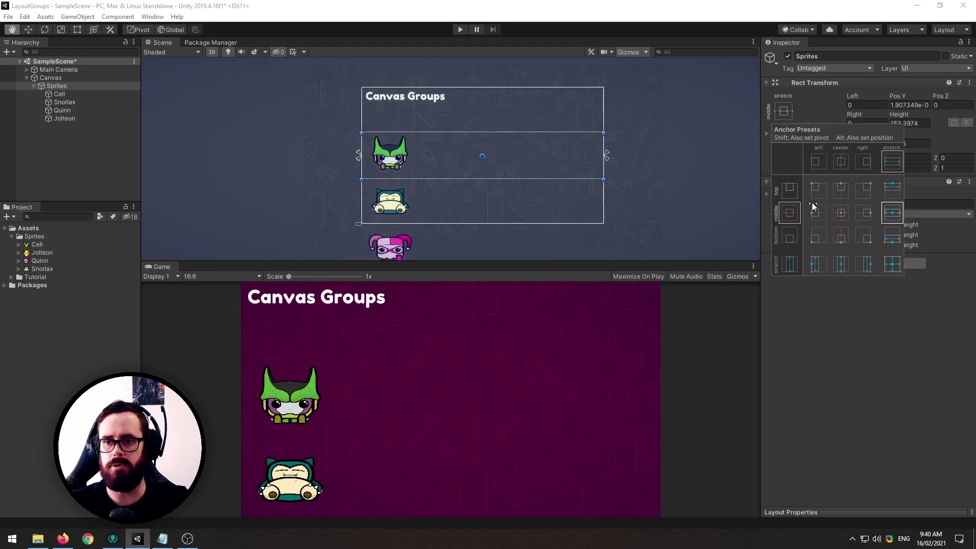
{"action": "left_click", "coordinate": [815, 263]}
{"action": "key", "text": "t"}
{"action": "scroll", "coordinate": [428, 155], "scroll_direction": "down", "scroll_amount": 3}
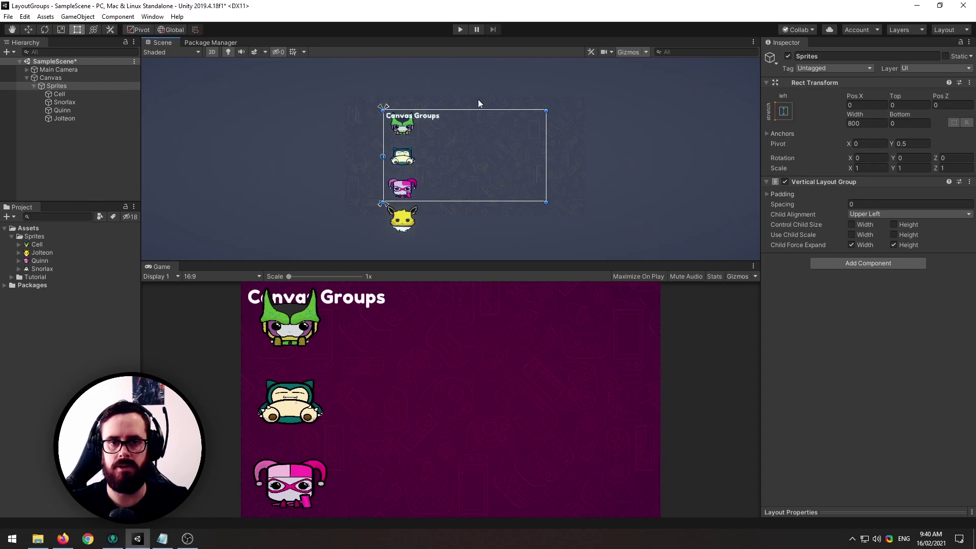
{"action": "middle_click_drag", "start_coordinate": [467, 155], "coordinate": [540, 104]}
{"action": "middle_click_drag", "start_coordinate": [610, 113], "coordinate": [536, 122]}
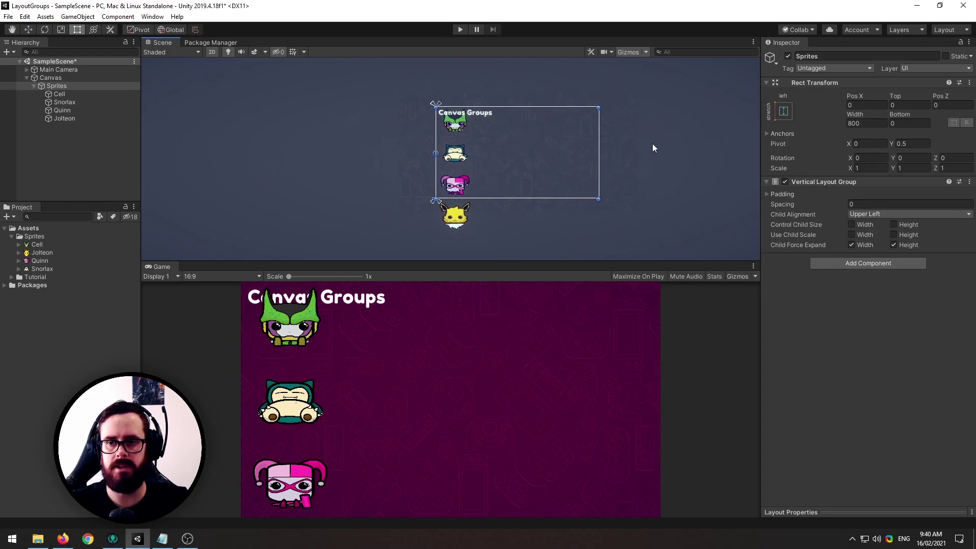
- Try Control Child Size for width and height on the Sprites layout group while resizing its rectangle
{"action": "left_click", "coordinate": [858, 225]}
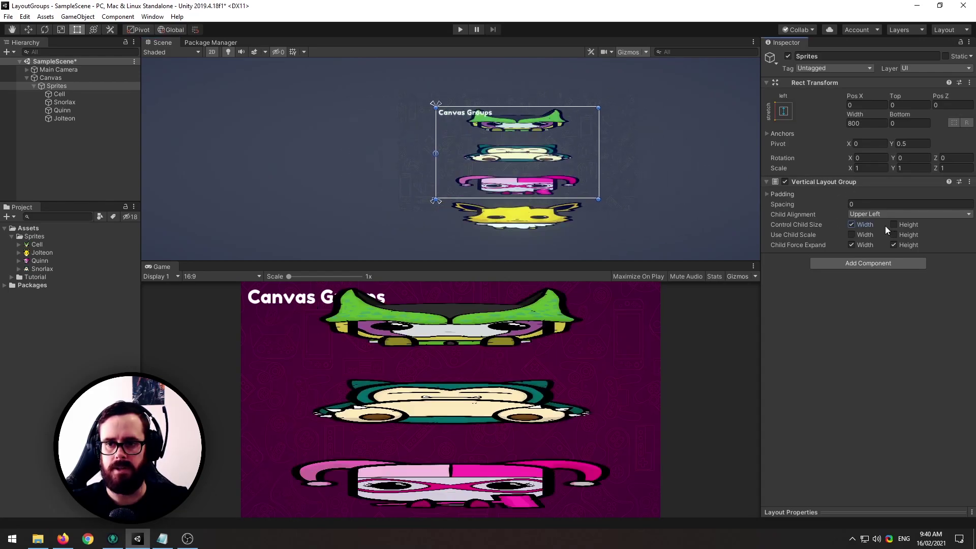
{"action": "left_click", "coordinate": [900, 225]}
{"action": "left_click_drag", "start_coordinate": [600, 201], "coordinate": [514, 188]}
{"action": "left_click", "coordinate": [857, 224]}
- Deactivate the Sprites object
{"action": "left_click", "coordinate": [59, 139]}
{"action": "left_click", "coordinate": [59, 86]}
{"action": "left_click", "coordinate": [787, 57]}
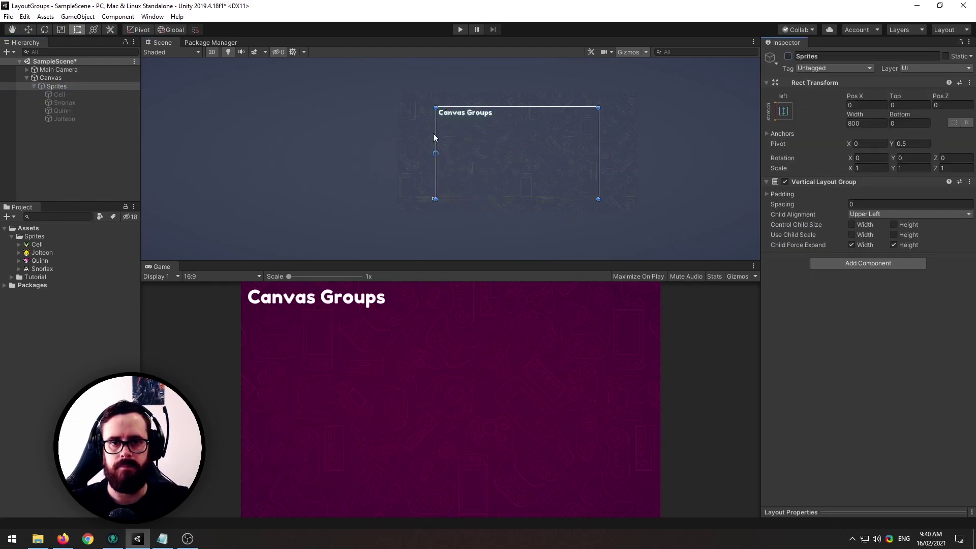
- Create an empty child object under Canvas and name it Split
{"action": "left_click", "coordinate": [53, 77]}
{"action": "right_click", "coordinate": [52, 76]}
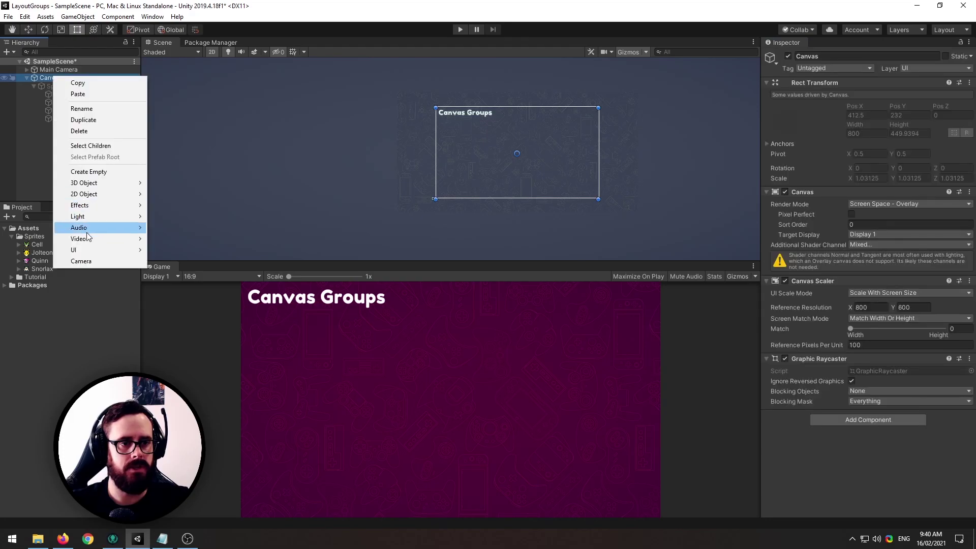
{"action": "left_click", "coordinate": [97, 173]}
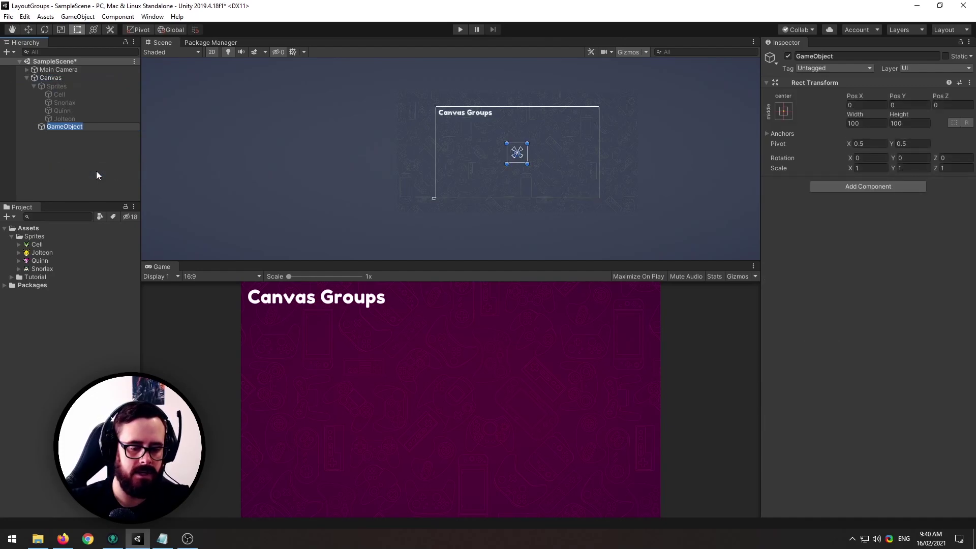
{"action": "type", "text": "Split"}
{"action": "key", "text": "Return"}
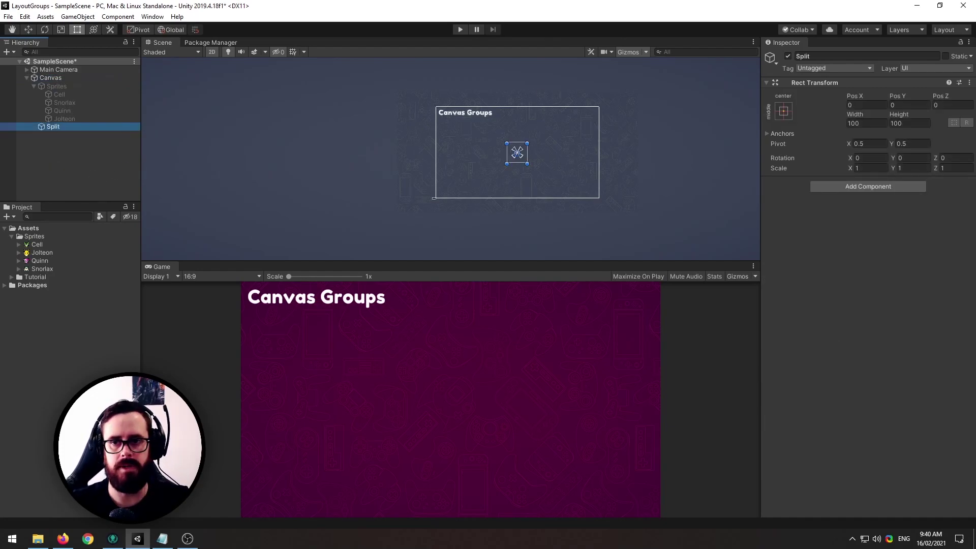
- Stretch Split in both directions so it fills the whole canvas
{"action": "left_click", "coordinate": [783, 112]}
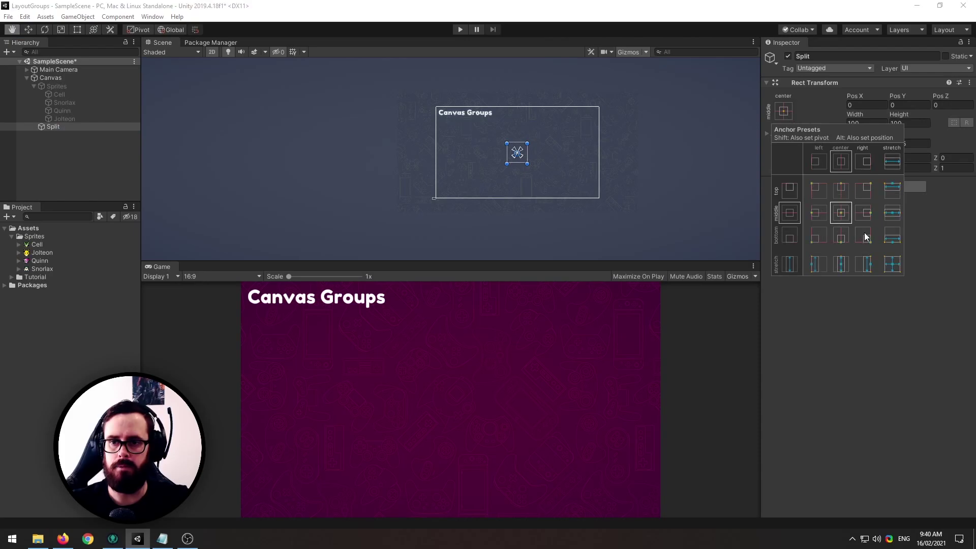
{"action": "left_click", "coordinate": [892, 264], "text": "alt"}
{"action": "scroll", "coordinate": [630, 157], "scroll_direction": "up", "scroll_amount": 2}
{"action": "scroll", "coordinate": [626, 162], "scroll_direction": "up", "scroll_amount": 1}
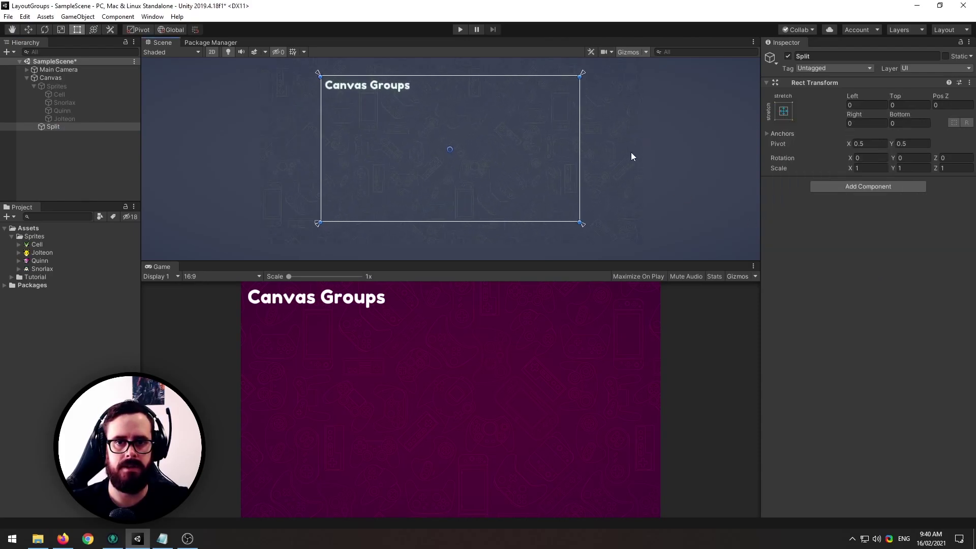
{"action": "middle_click_drag", "start_coordinate": [278, 197], "coordinate": [311, 197]}
- Add a UI Image named Left under Split and colour it light blue (59C3E5)
{"action": "right_click", "coordinate": [48, 127]}
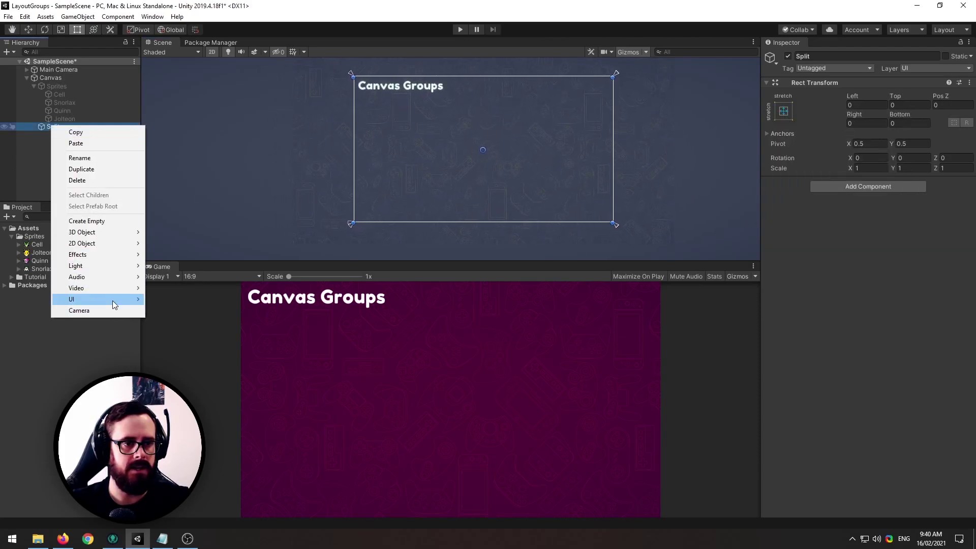
{"action": "mouse_move", "coordinate": [112, 300]}
{"action": "left_click", "coordinate": [170, 320]}
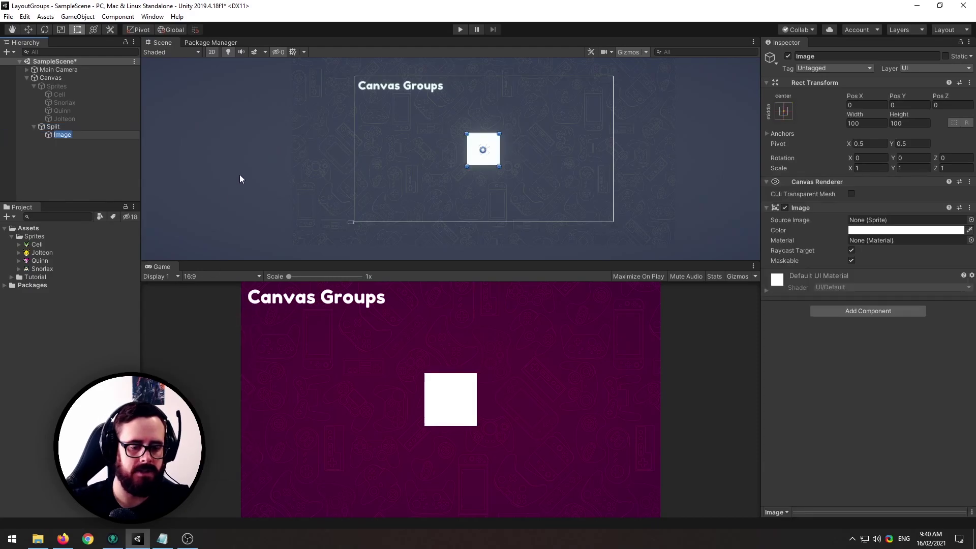
{"action": "type", "text": "Left"}
{"action": "key", "text": "Return"}
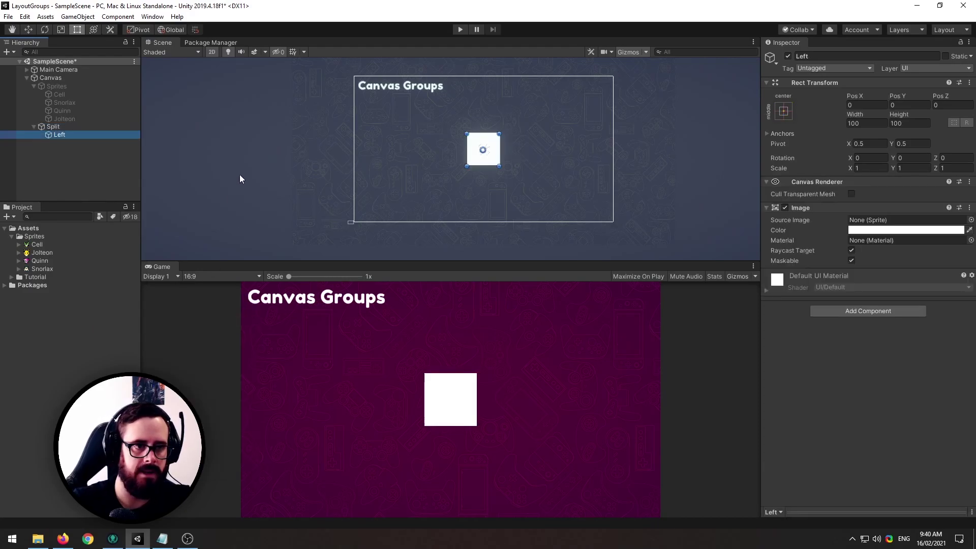
{"action": "left_click", "coordinate": [870, 229]}
{"action": "left_click", "coordinate": [866, 194]}
{"action": "mouse_move", "coordinate": [931, 162]}
{"action": "left_mouse_down"}
{"action": "mouse_move", "coordinate": [919, 169]}
{"action": "mouse_move", "coordinate": [919, 160]}
{"action": "left_mouse_up"}
- Duplicate the Left image, name the copy Middle and colour it magenta
{"action": "left_click", "coordinate": [60, 134]}
{"action": "key", "text": "ctrl+d"}
{"action": "key", "text": "F2"}
{"action": "type", "text": "Mis"}
{"action": "key", "text": "BackSpace"}
{"action": "type", "text": "ddle"}
{"action": "key", "text": "Return"}
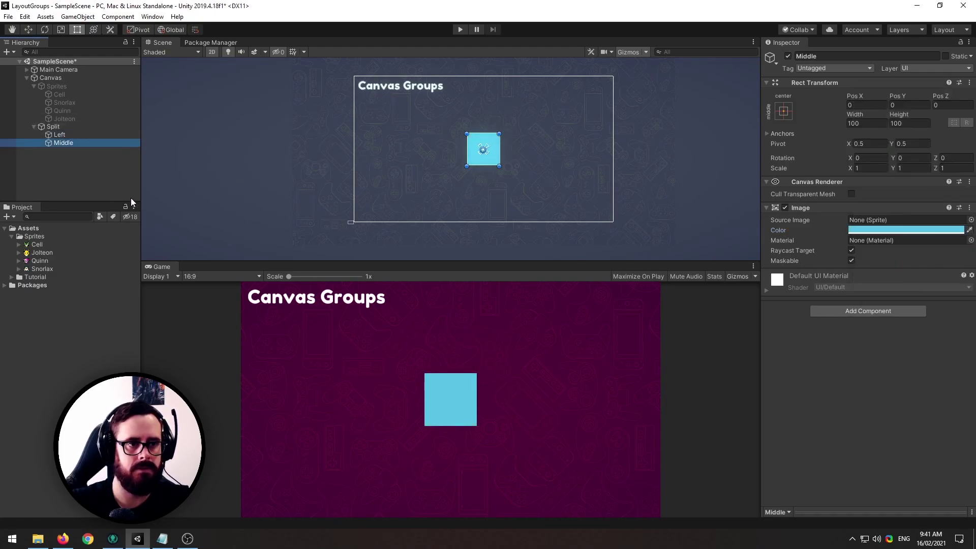
{"action": "left_click", "coordinate": [864, 230]}
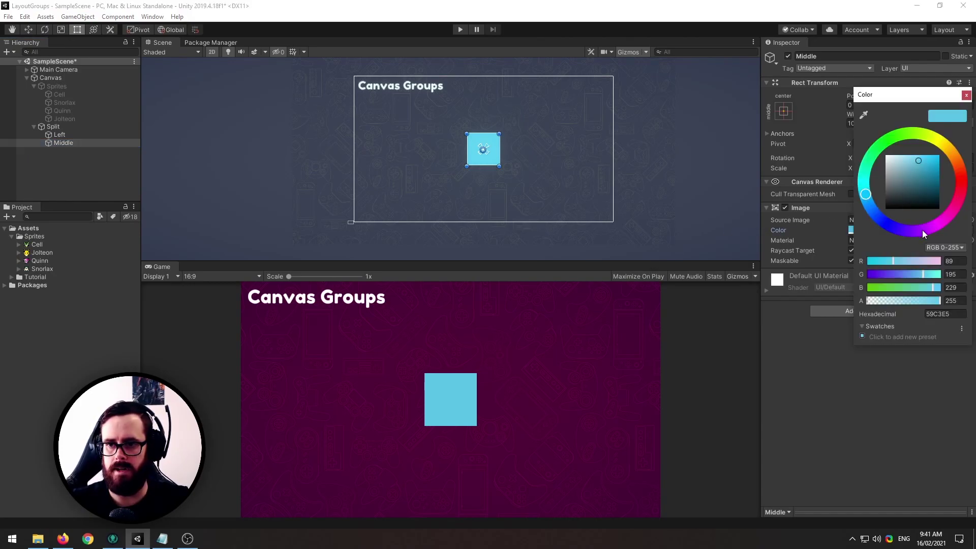
{"action": "left_click_drag", "start_coordinate": [923, 230], "coordinate": [938, 229]}
- Duplicate the Middle image, name the copy Right and colour it golden yellow
{"action": "left_click", "coordinate": [64, 143]}
{"action": "key", "text": "ctrl+d"}
{"action": "key", "text": "F2"}
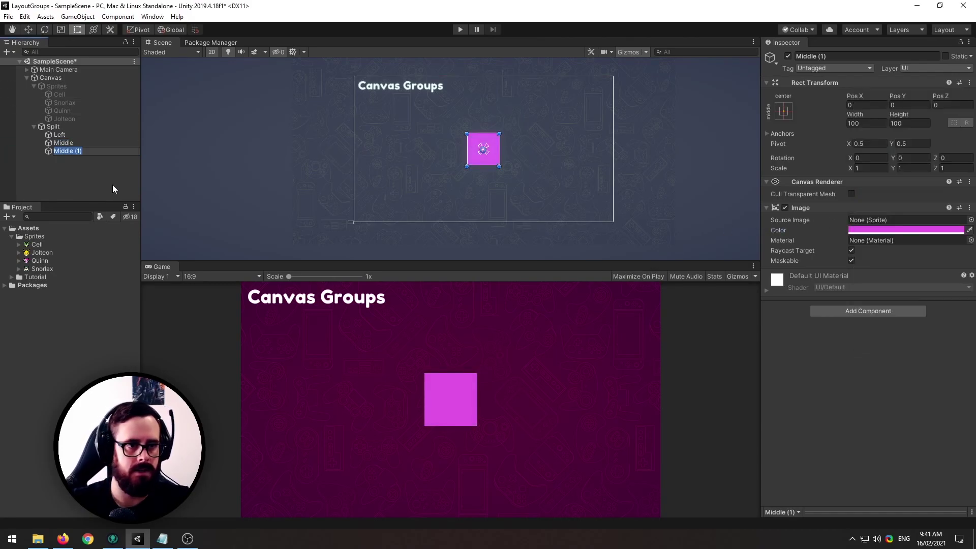
{"action": "type", "text": "Right"}
{"action": "key", "text": "Return"}
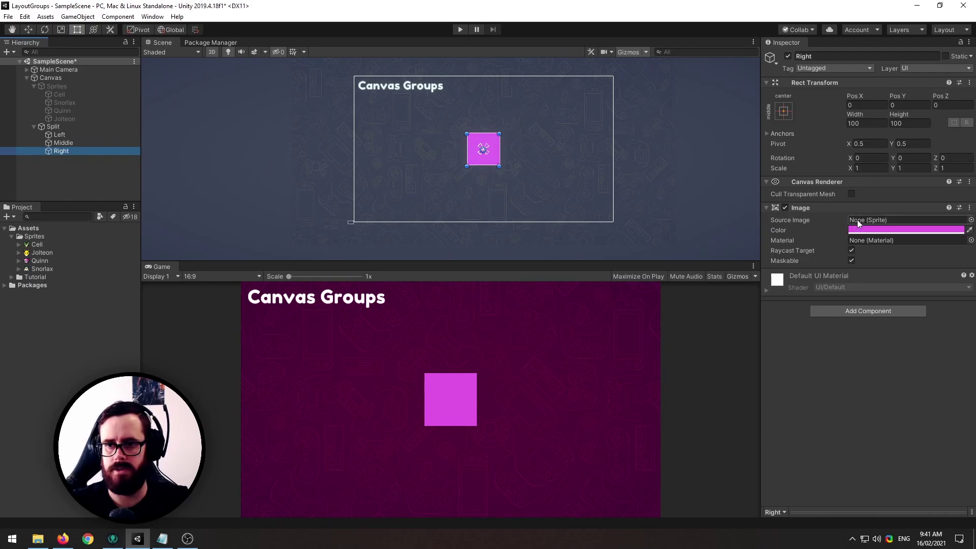
{"action": "left_click", "coordinate": [878, 230]}
{"action": "left_click", "coordinate": [954, 155]}
{"action": "left_click_drag", "start_coordinate": [953, 156], "coordinate": [950, 150]}
- Add a Horizontal Layout Group to Split that controls both the width and height of its children
{"action": "left_click", "coordinate": [59, 126]}
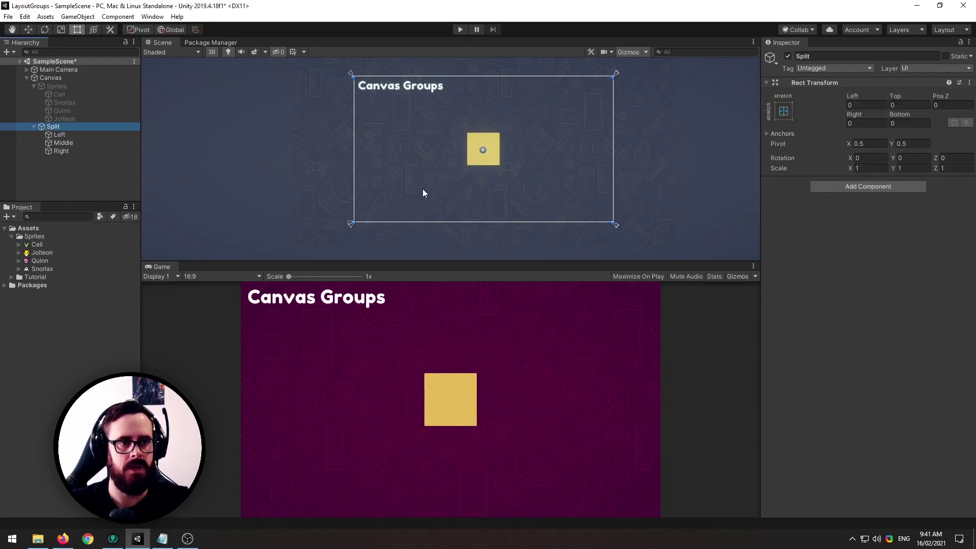
{"action": "left_click", "coordinate": [895, 187]}
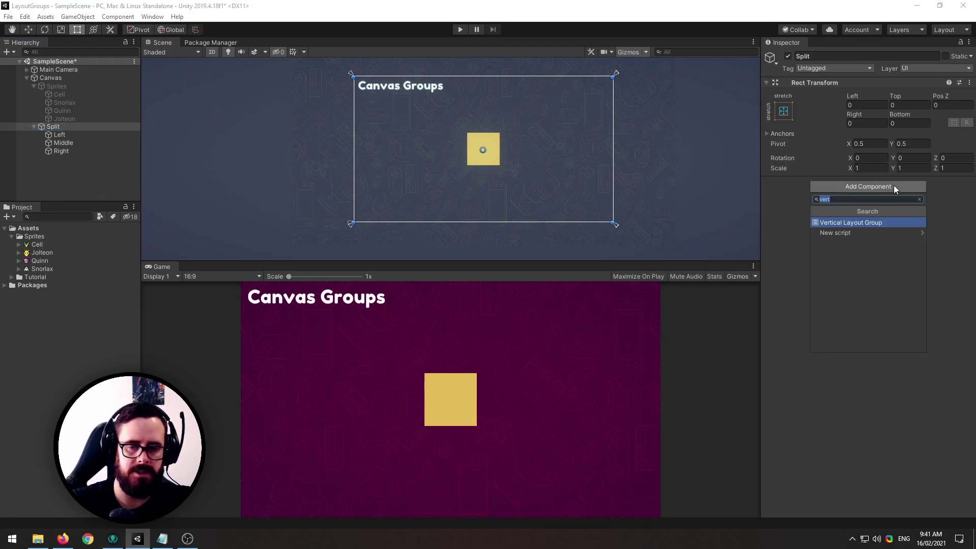
{"action": "type", "text": "hori"}
{"action": "key", "text": "Return"}
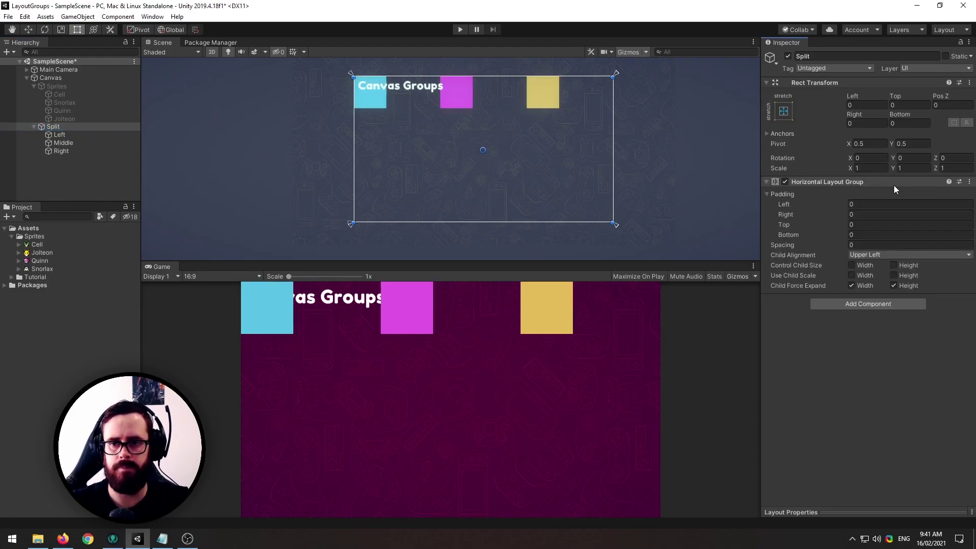
{"action": "left_click", "coordinate": [854, 264]}
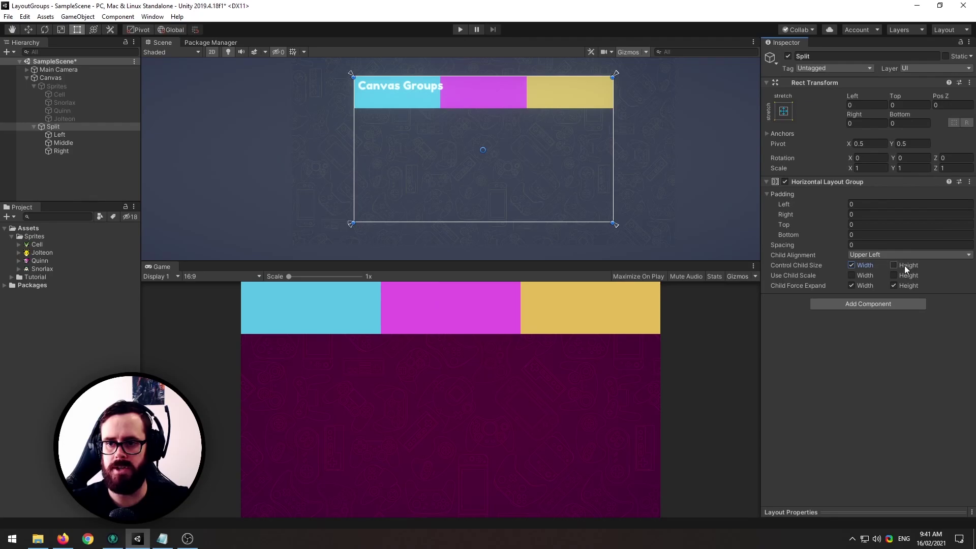
{"action": "left_click", "coordinate": [902, 265]}
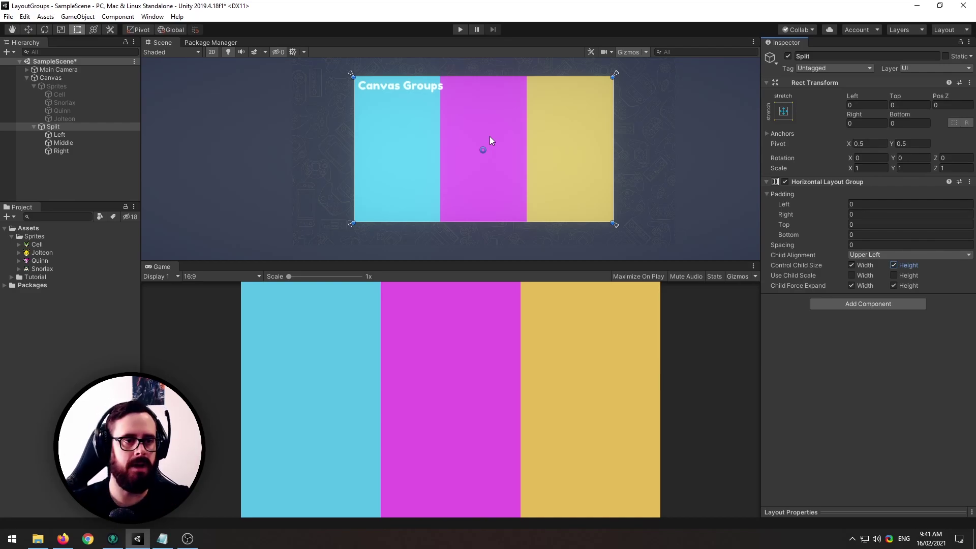
- Add a Layout Element component to the Left, Middle and Right images together
{"action": "left_click", "coordinate": [71, 134]}
{"action": "left_click", "coordinate": [69, 151], "text": "shift"}
{"action": "left_click", "coordinate": [845, 321]}
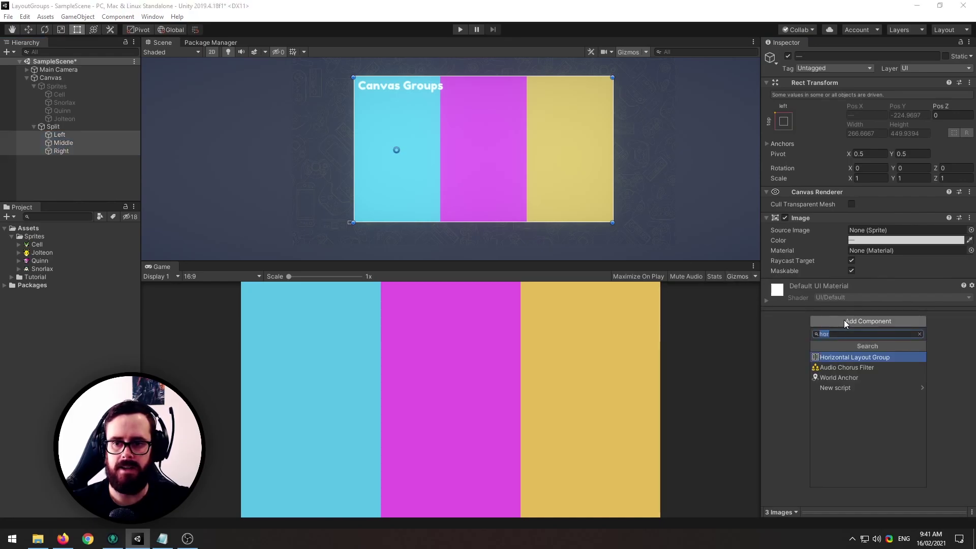
{"action": "type", "text": "lay"}
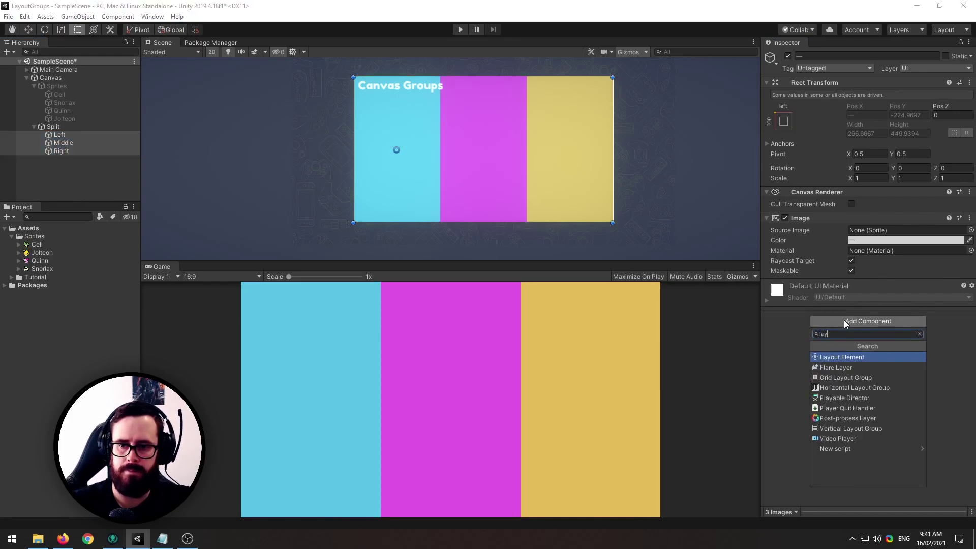
{"action": "key", "text": "Return"}
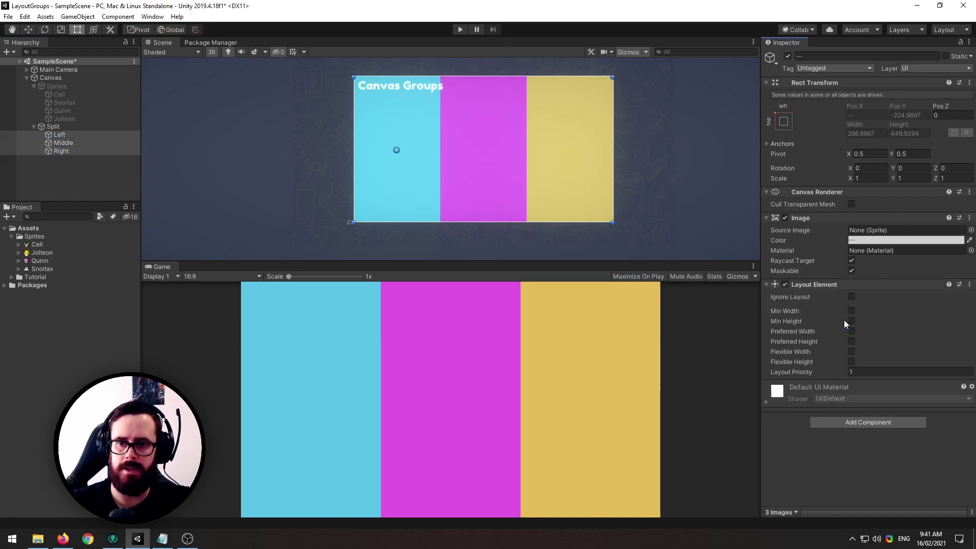
- Set Middle's layout priority to 2, then enable its preferred width and increase it so the column widens
{"action": "left_click", "coordinate": [74, 144]}
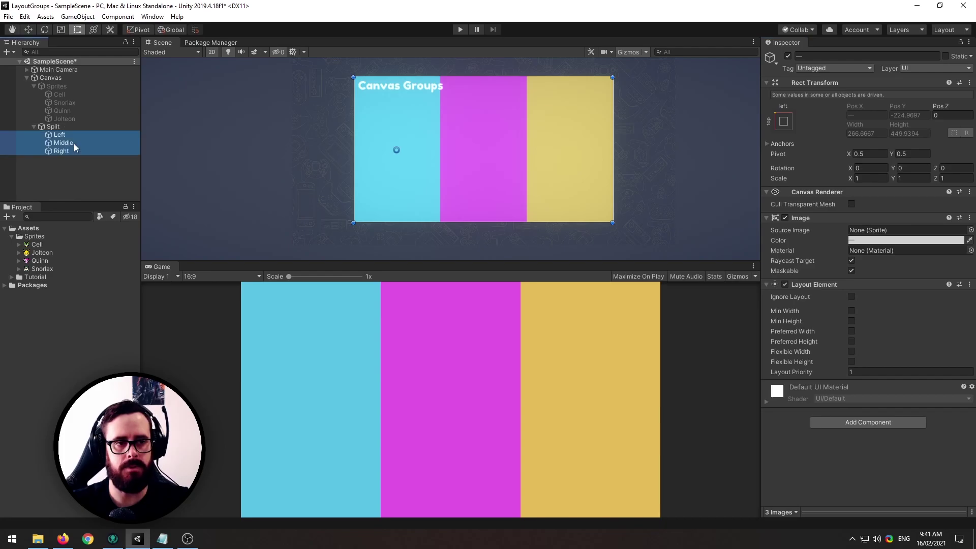
{"action": "left_click", "coordinate": [863, 371]}
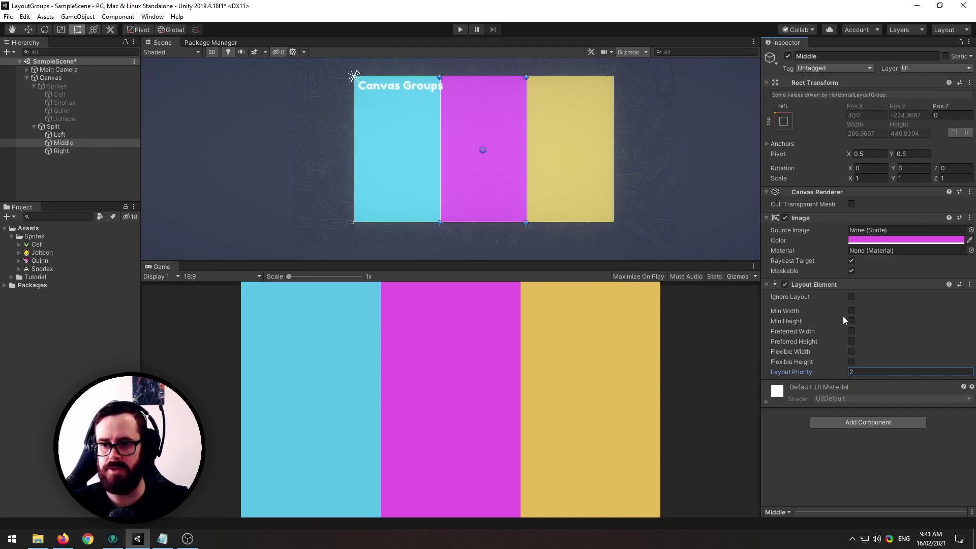
{"action": "left_click", "coordinate": [852, 331]}
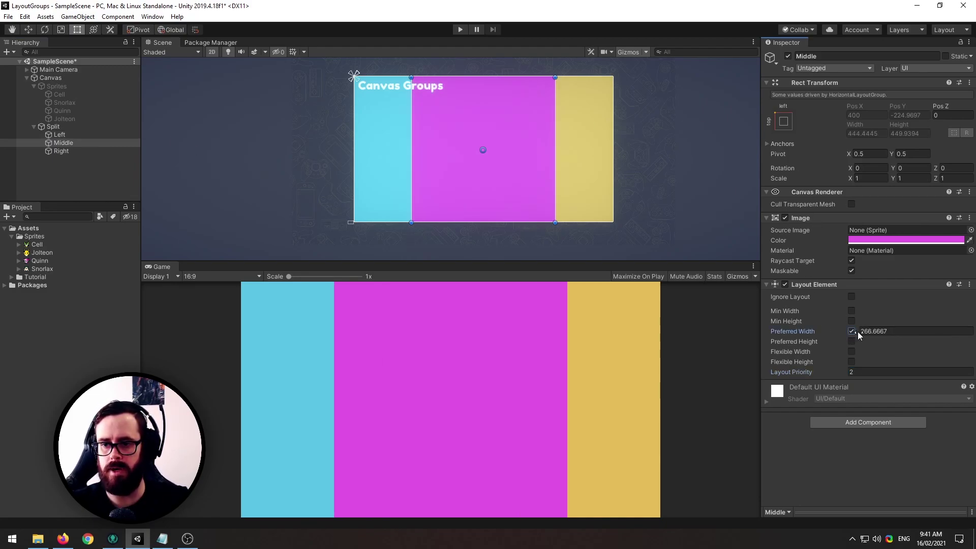
{"action": "left_click_drag", "start_coordinate": [858, 332], "coordinate": [400, 470]}
{"action": "left_click", "coordinate": [208, 158]}
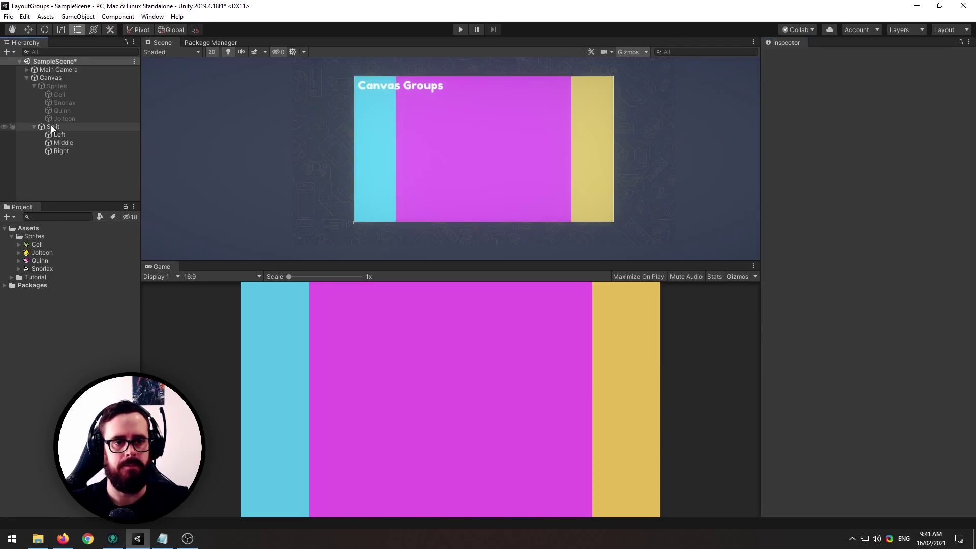
- Switch the Game view to Free Aspect and resize the Scene and Game views slightly
{"action": "left_click", "coordinate": [202, 277]}
{"action": "left_click", "coordinate": [222, 309]}
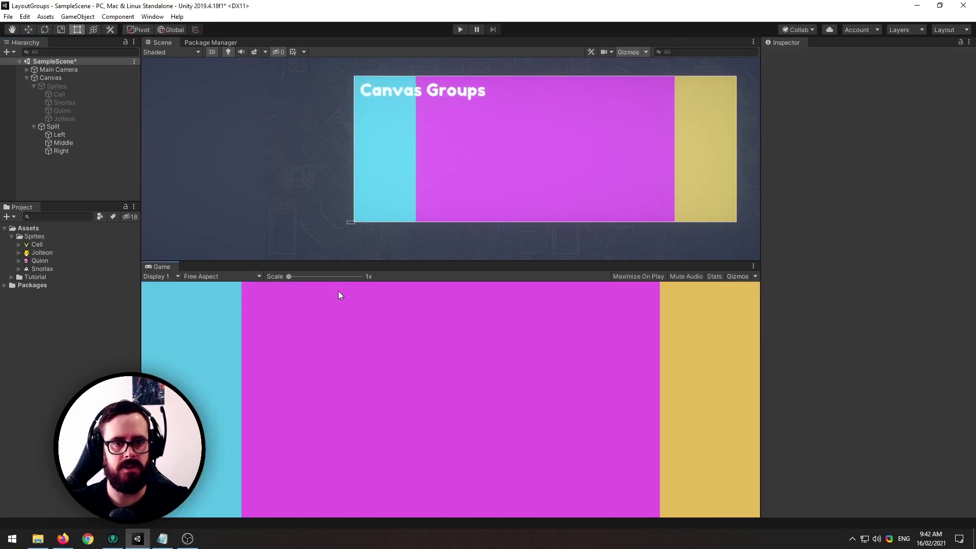
{"action": "left_click_drag", "start_coordinate": [764, 241], "coordinate": [760, 214]}
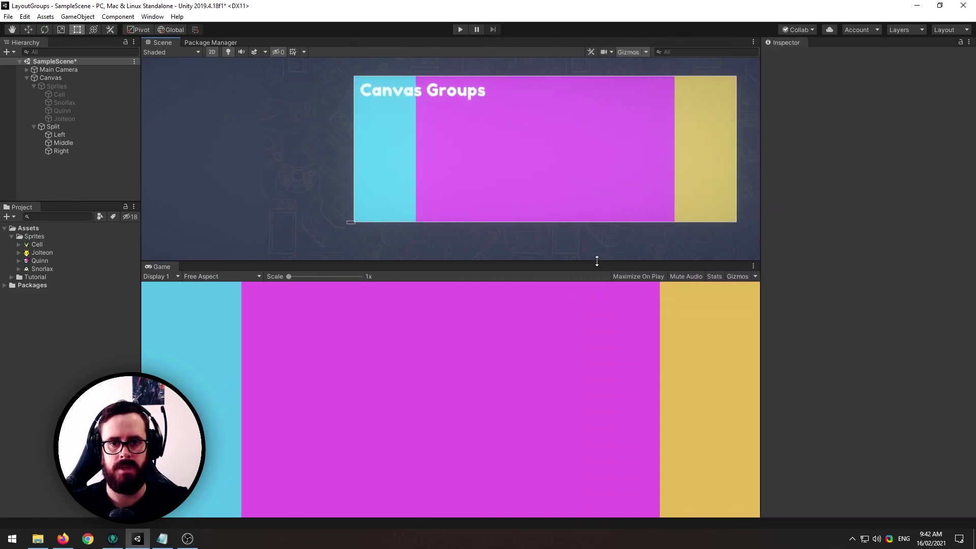
{"action": "mouse_move", "coordinate": [596, 261]}
{"action": "left_mouse_down"}
{"action": "mouse_move", "coordinate": [598, 212]}
{"action": "mouse_move", "coordinate": [614, 258]}
{"action": "left_mouse_up"}
{"action": "middle_click_drag", "start_coordinate": [554, 204], "coordinate": [429, 155]}
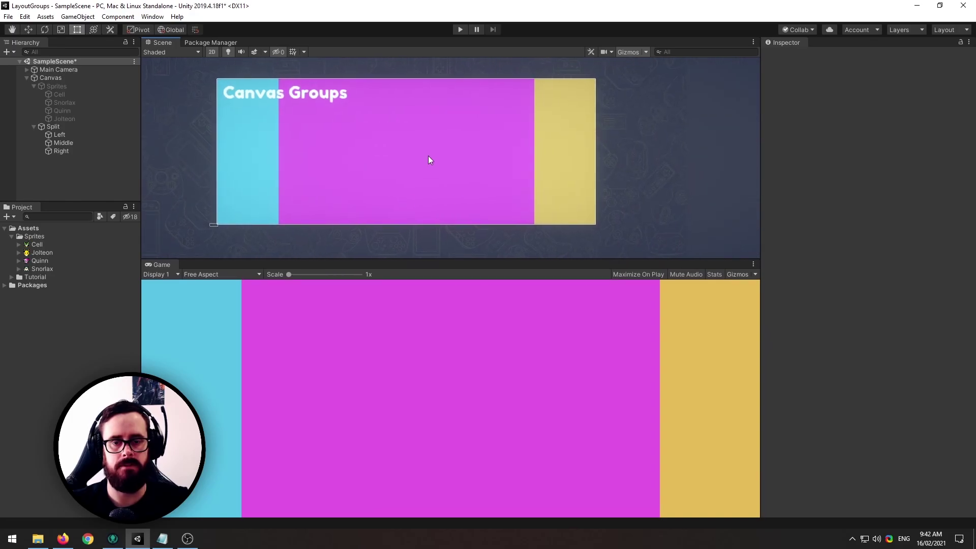
{"action": "scroll", "coordinate": [429, 152], "scroll_direction": "down", "scroll_amount": 1}
- Enable the preferred width on Left's Layout Element, try wider values, and settle on 0.5
{"action": "left_click", "coordinate": [41, 135]}
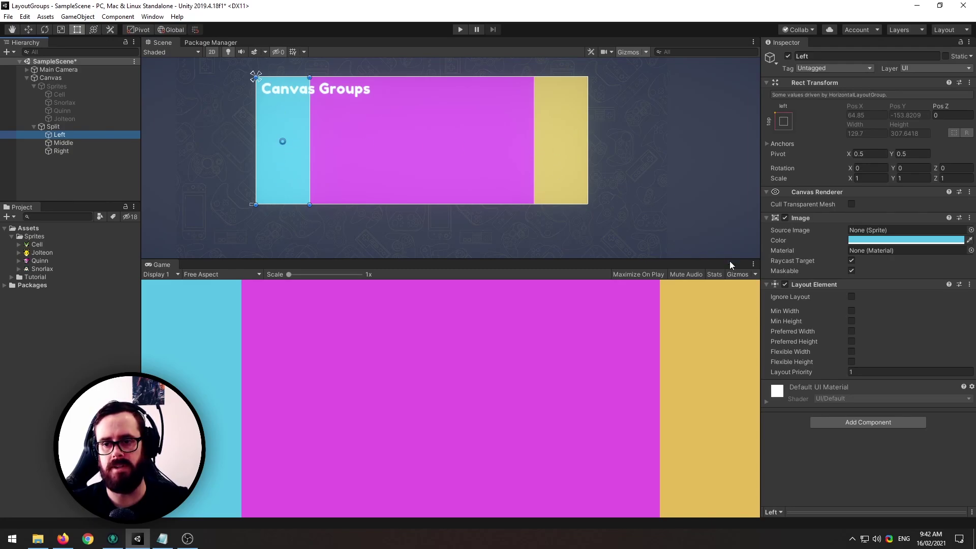
{"action": "left_click", "coordinate": [853, 332]}
{"action": "left_click_drag", "start_coordinate": [858, 334], "coordinate": [808, 323]}
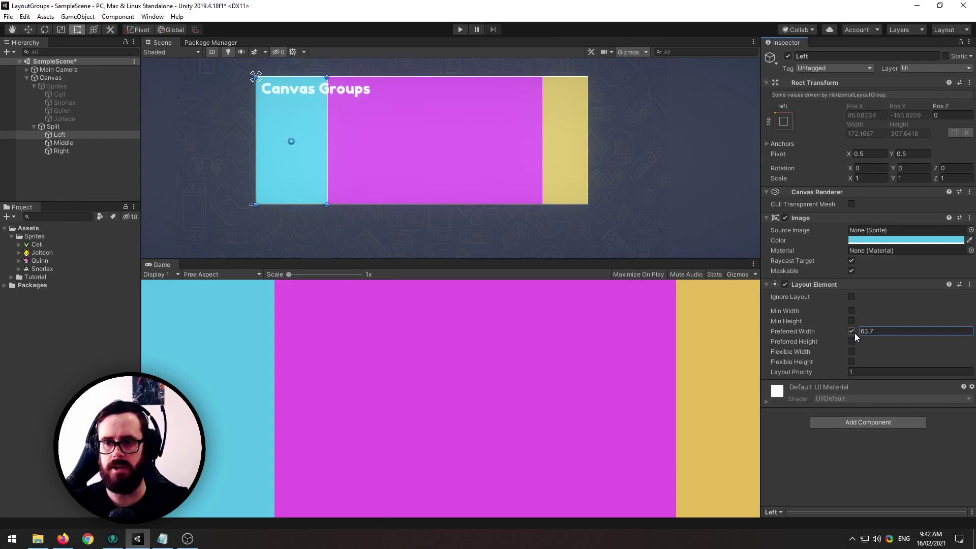
{"action": "left_click_drag", "start_coordinate": [857, 330], "coordinate": [273, 50]}
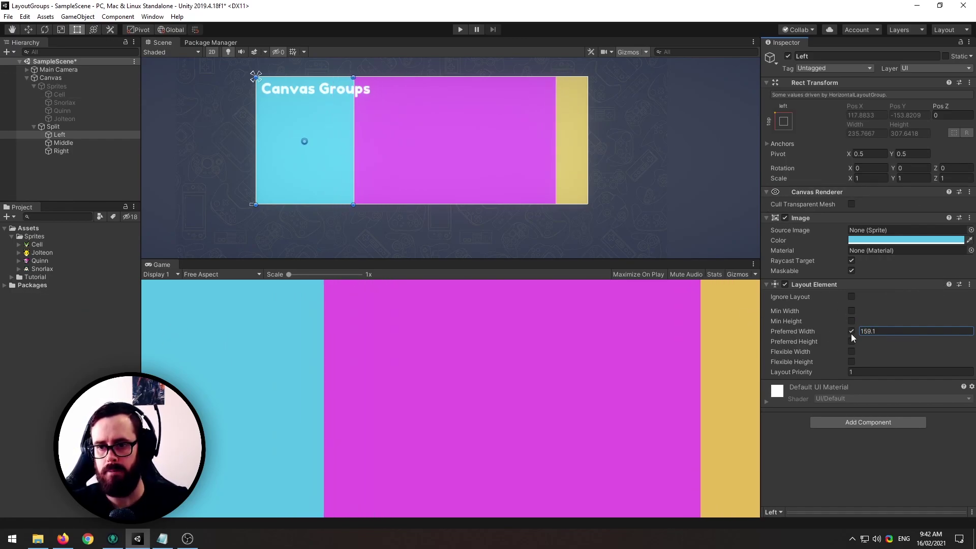
{"action": "left_click_drag", "start_coordinate": [859, 334], "coordinate": [521, 244]}
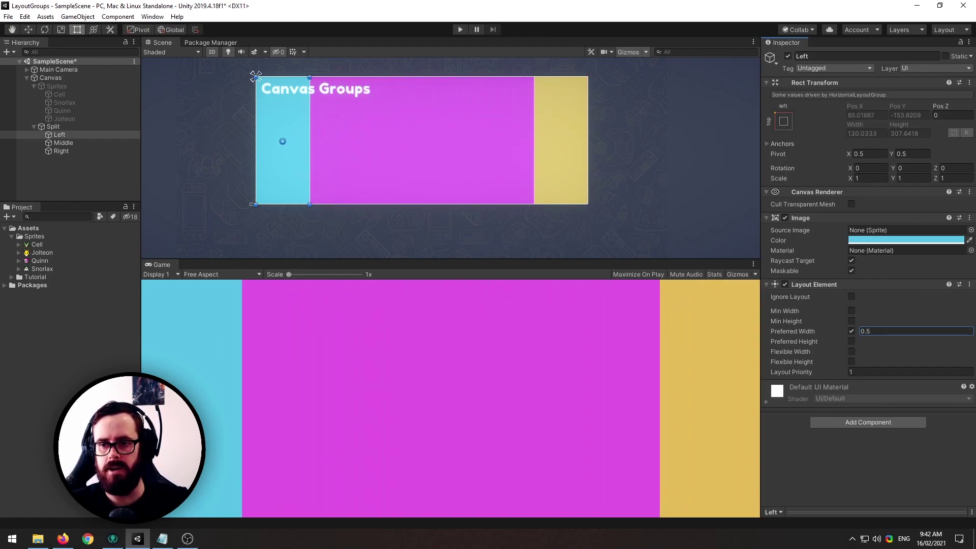
- Enable the minimum width on Right's Layout Element and raise it to 77.7
{"action": "left_click", "coordinate": [62, 151]}
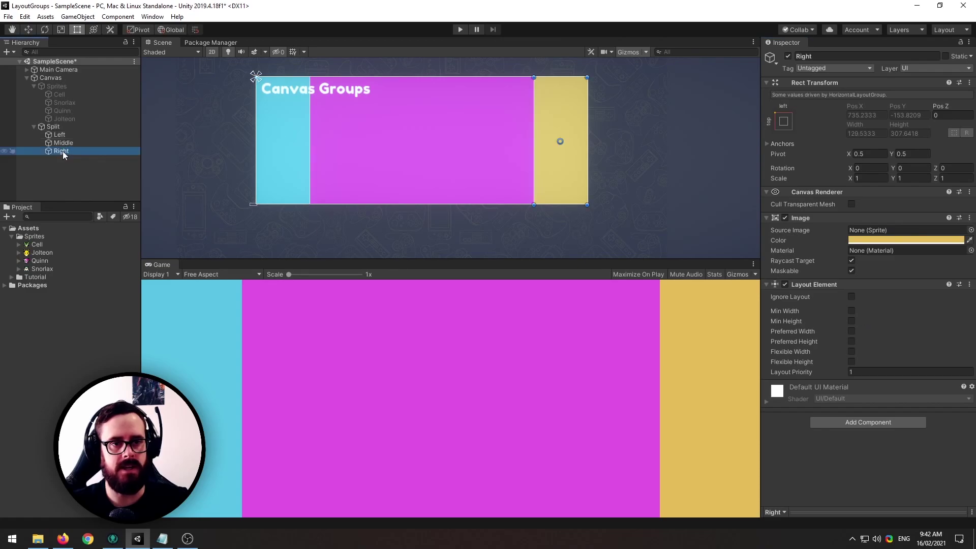
{"action": "left_click", "coordinate": [852, 310]}
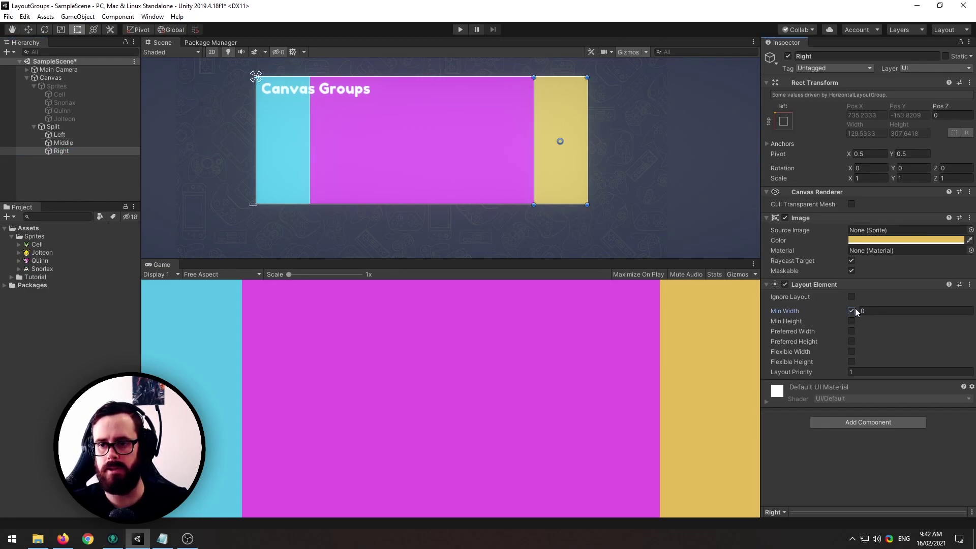
{"action": "left_click", "coordinate": [860, 310]}
{"action": "type", "text": "77.7"}
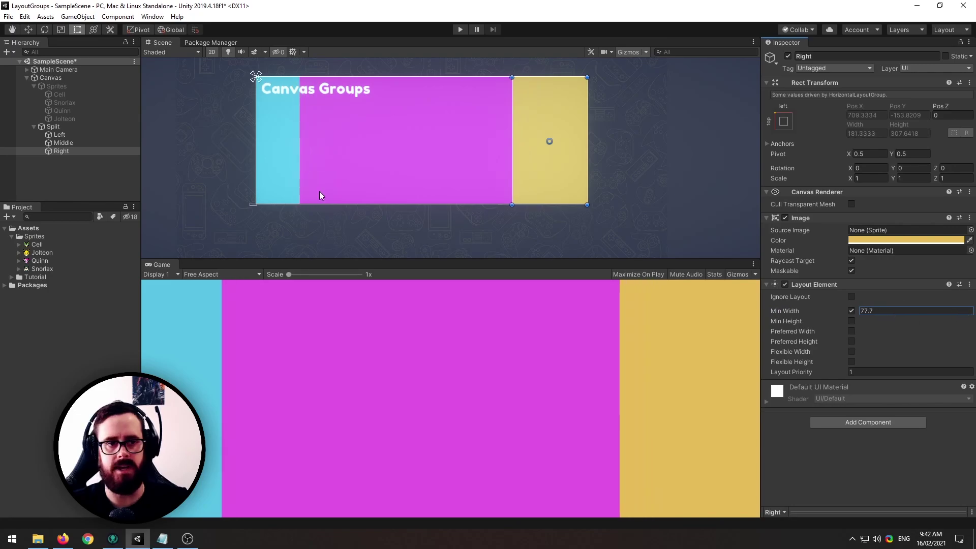
- Try changing Left's preferred width again, and undo the change
{"action": "left_click", "coordinate": [64, 144]}
{"action": "left_click", "coordinate": [59, 135]}
{"action": "left_click_drag", "start_coordinate": [856, 333], "coordinate": [481, 109]}
{"action": "key", "text": "ctrl+z"}
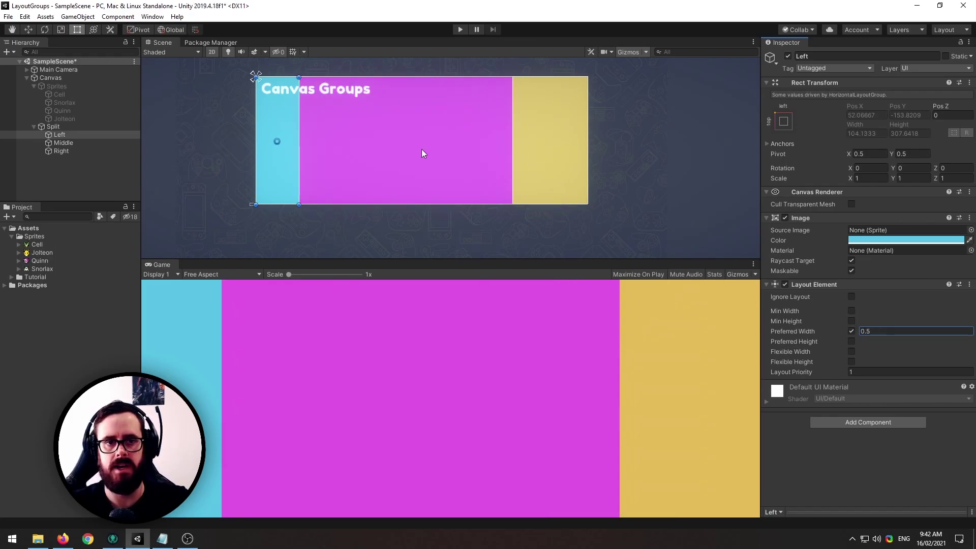
- Enable the minimum width on Left and Middle together and raise it to 295.1
{"action": "left_click", "coordinate": [66, 144]}
{"action": "left_click", "coordinate": [61, 135], "text": "ctrl"}
{"action": "left_click", "coordinate": [851, 311]}
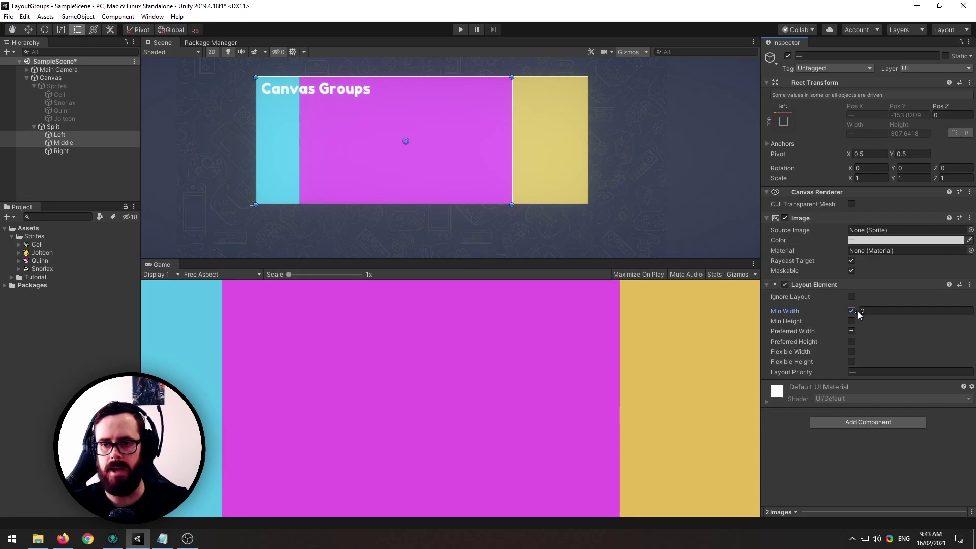
{"action": "left_click_drag", "start_coordinate": [784, 310], "coordinate": [105, 353]}
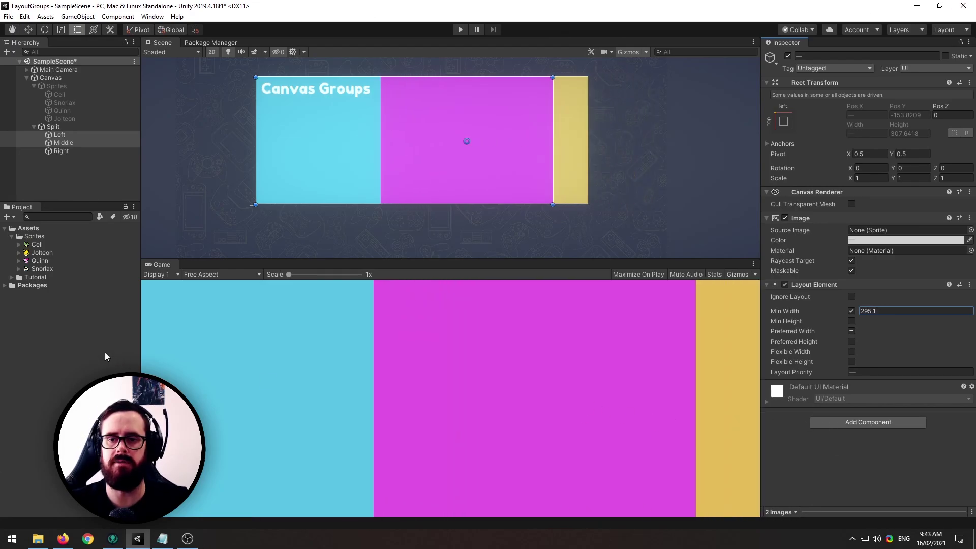
{"action": "left_click", "coordinate": [85, 173]}
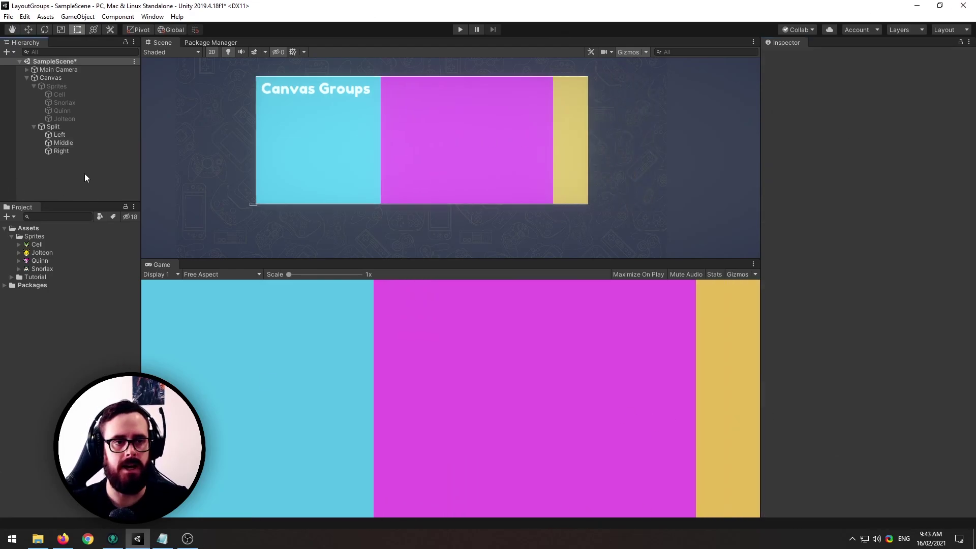
{"action": "left_click", "coordinate": [59, 136]}
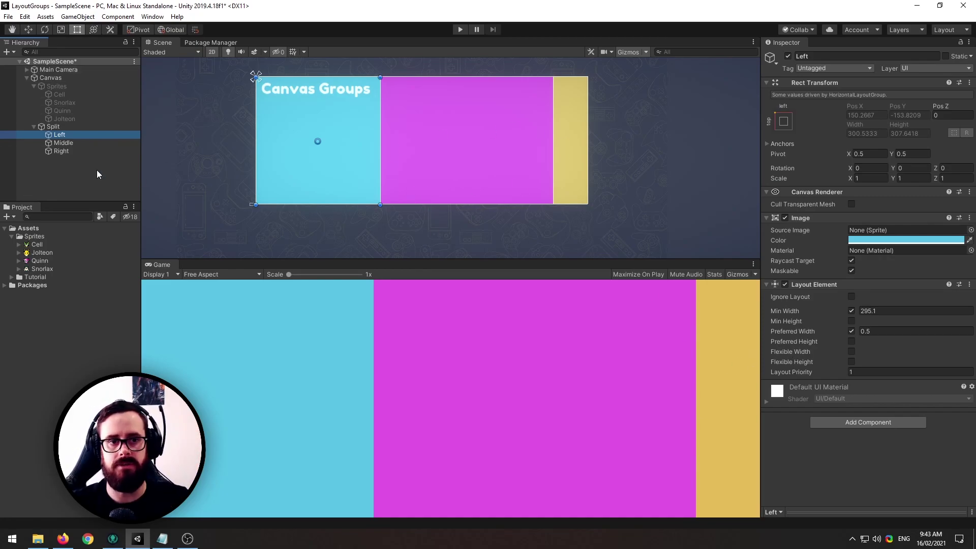
{"action": "left_click", "coordinate": [47, 173]}
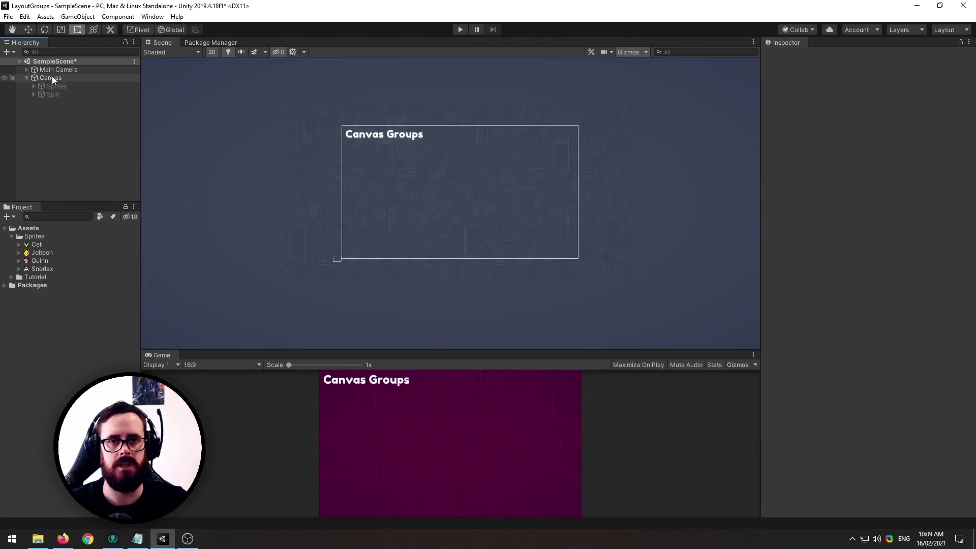
- Create an empty object named Grid under Canvas and stretch it in both directions to fill the canvas
{"action": "right_click", "coordinate": [52, 77]}
{"action": "left_click", "coordinate": [94, 171]}
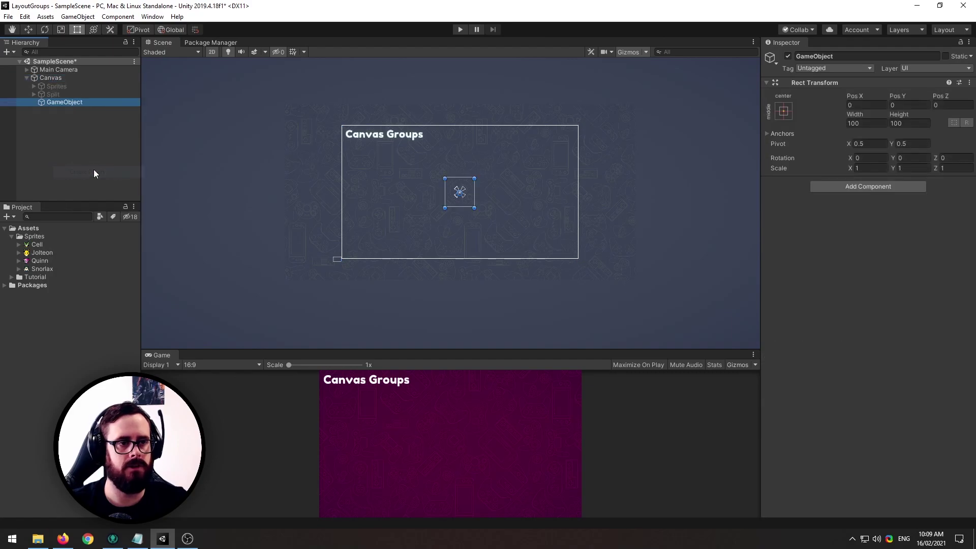
{"action": "type", "text": "Grid"}
{"action": "key", "text": "Return"}
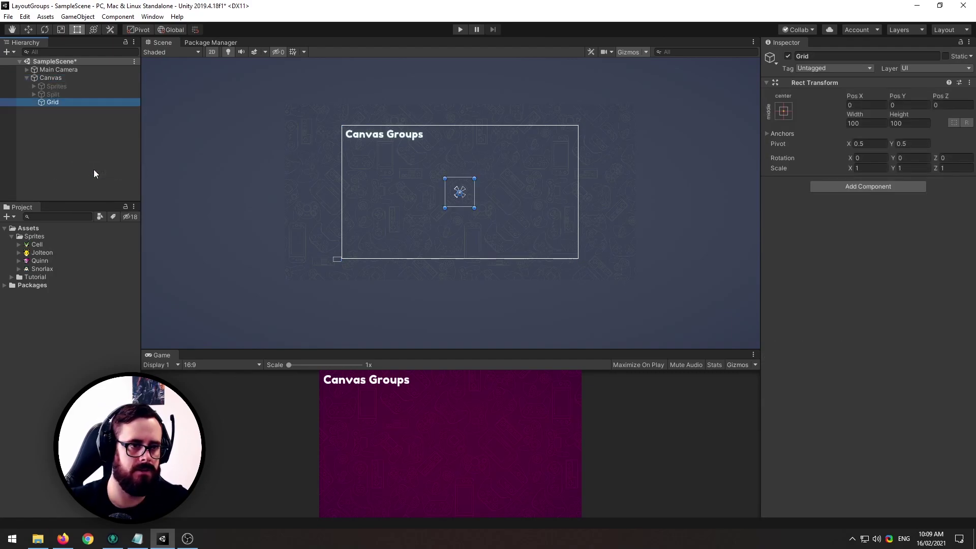
{"action": "left_click", "coordinate": [784, 110]}
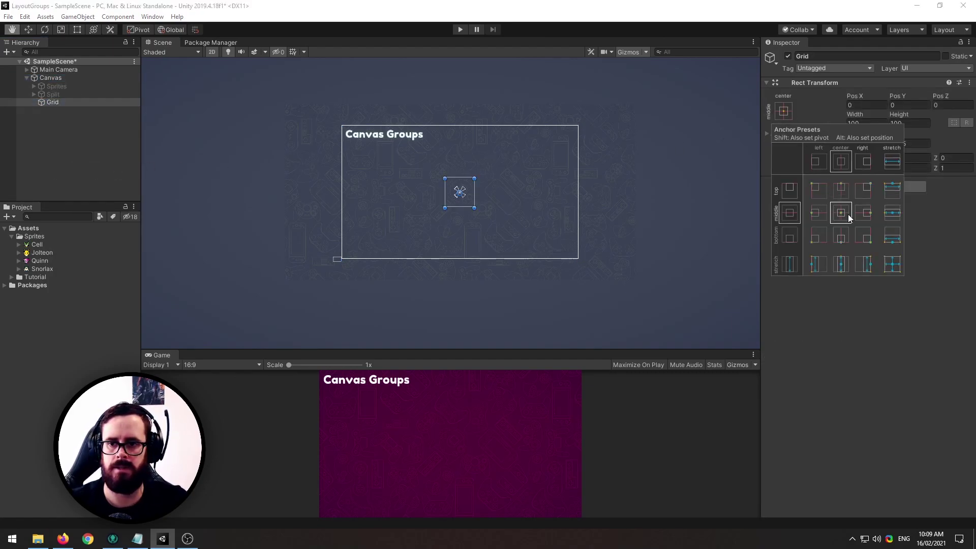
{"action": "left_click", "coordinate": [889, 261], "text": "alt"}
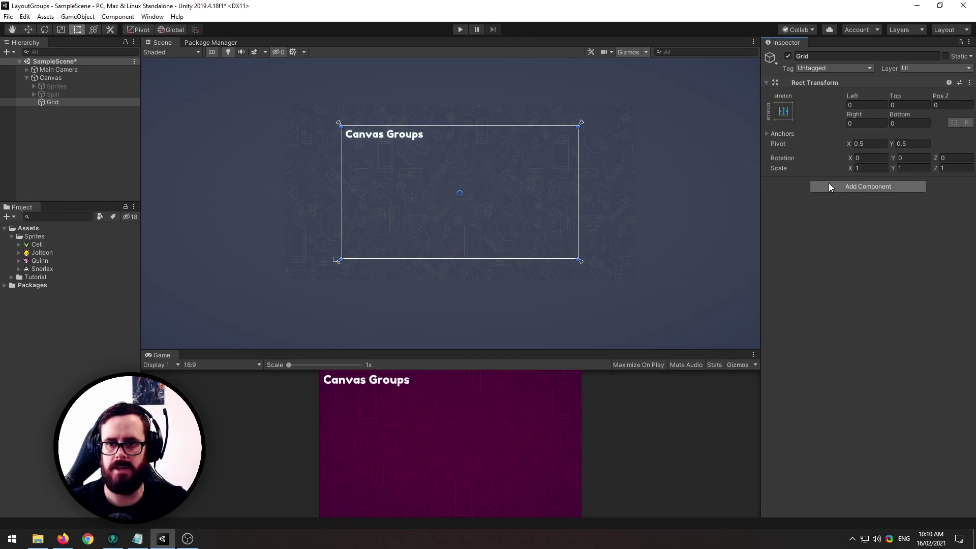
- Add a Grid Layout Group component to Grid
{"action": "left_click", "coordinate": [831, 186]}
{"action": "type", "text": "grid"}
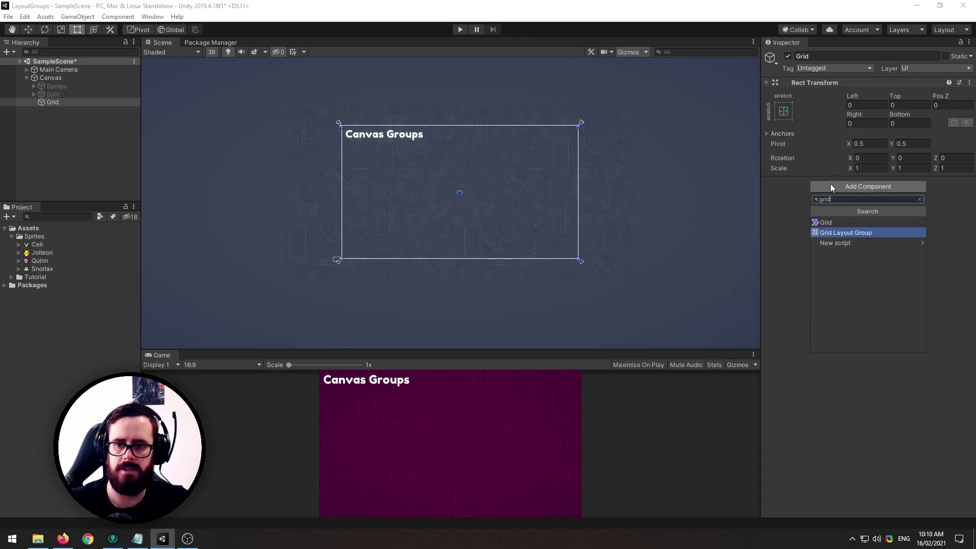
{"action": "key", "text": "Return"}
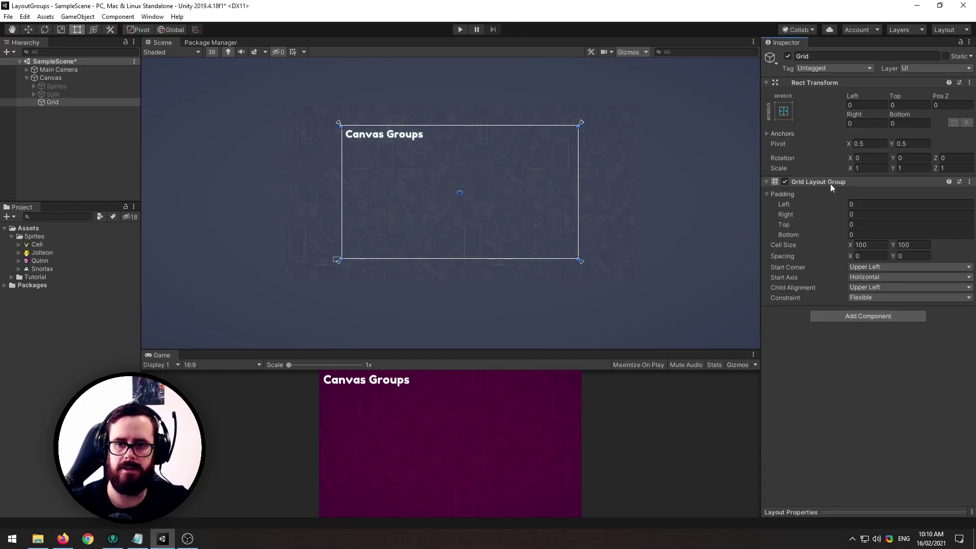
- Add a UI Image as a child of Grid and assign the Cell sprite as its source image
{"action": "left_click", "coordinate": [38, 146]}
{"action": "right_click", "coordinate": [54, 101]}
{"action": "mouse_move", "coordinate": [113, 276]}
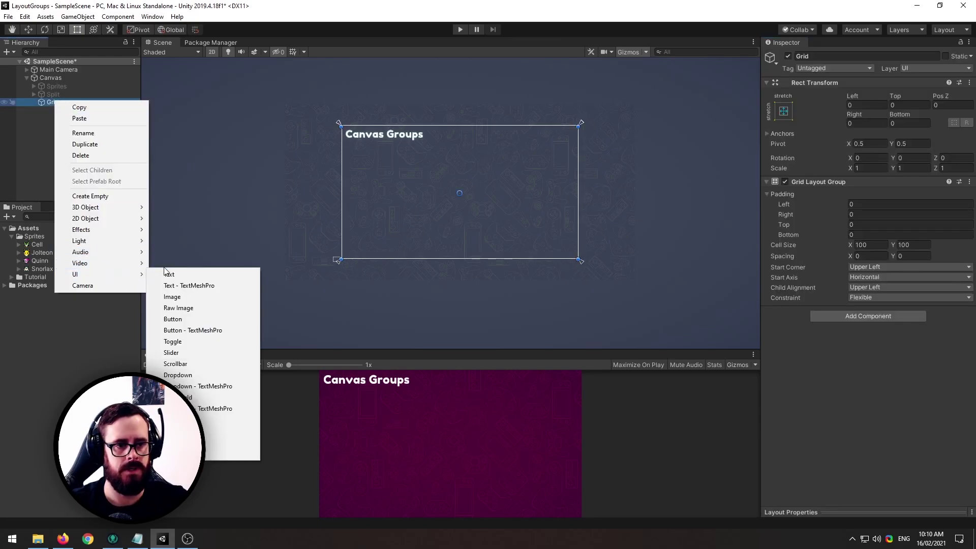
{"action": "left_click", "coordinate": [186, 302]}
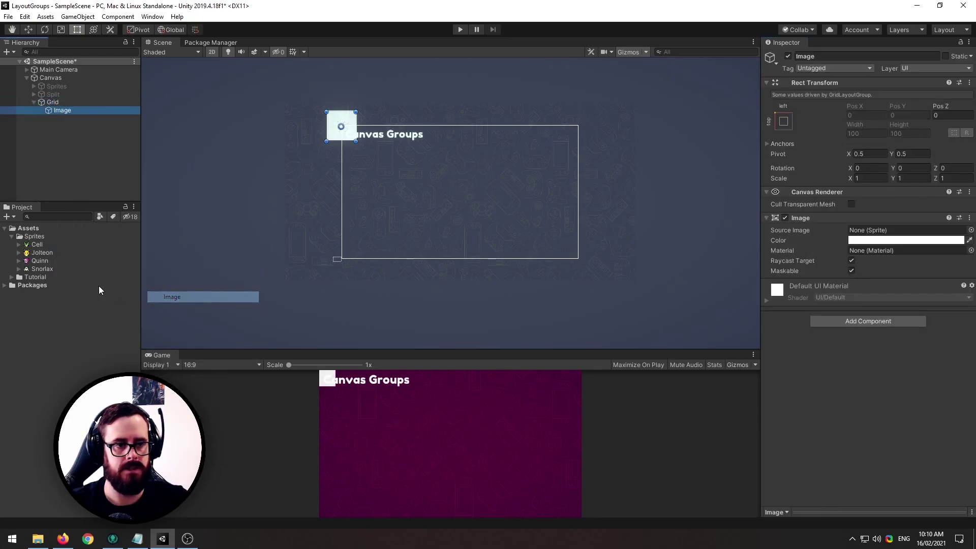
{"action": "left_click_drag", "start_coordinate": [39, 247], "coordinate": [869, 233]}
- Duplicate the Cell image repeatedly until Grid holds 14 images
{"action": "left_click", "coordinate": [72, 110]}
{"action": "scroll", "coordinate": [425, 155], "scroll_direction": "up", "scroll_amount": 3}
{"action": "key", "text": "ctrl+d"}
{"action": "key", "text": "ctrl+d"}
{"action": "key", "text": "ctrl+d"}
{"action": "key", "text": "ctrl+d"}
{"action": "key", "text": "ctrl+d"}
{"action": "key", "text": "ctrl+d"}
{"action": "key", "text": "ctrl+d"}
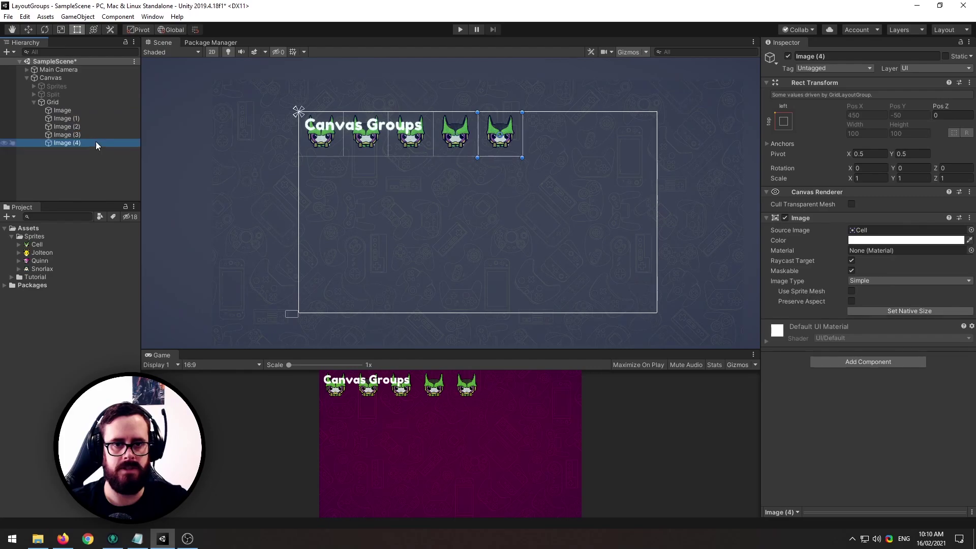
{"action": "key", "text": "ctrl+d"}
{"action": "key", "text": "ctrl+d"}
{"action": "key", "text": "ctrl+d"}
{"action": "key", "text": "ctrl+d"}
{"action": "key", "text": "ctrl+d"}
{"action": "key", "text": "ctrl+d"}
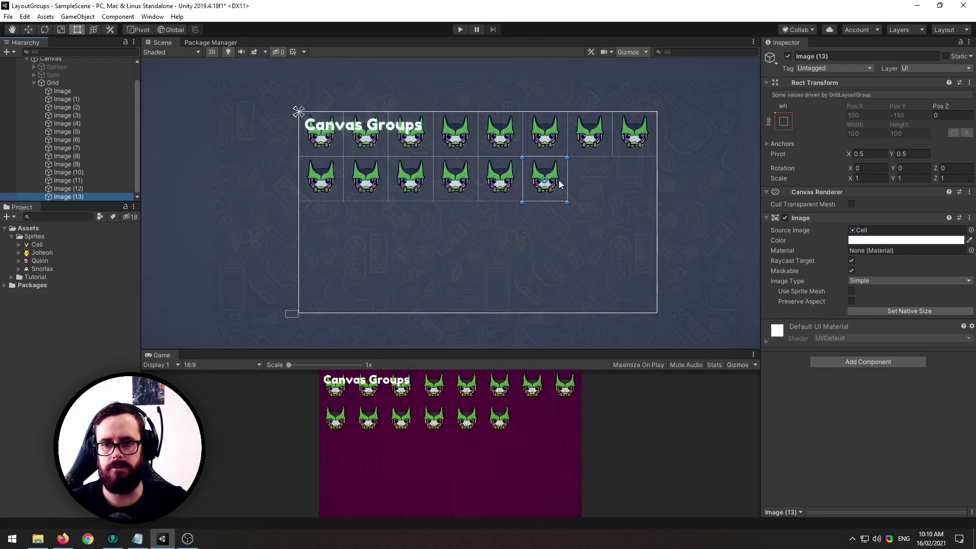
- Try widening the Grid Layout Group's cell size X to 284.36, and undo the change
{"action": "left_click", "coordinate": [63, 82]}
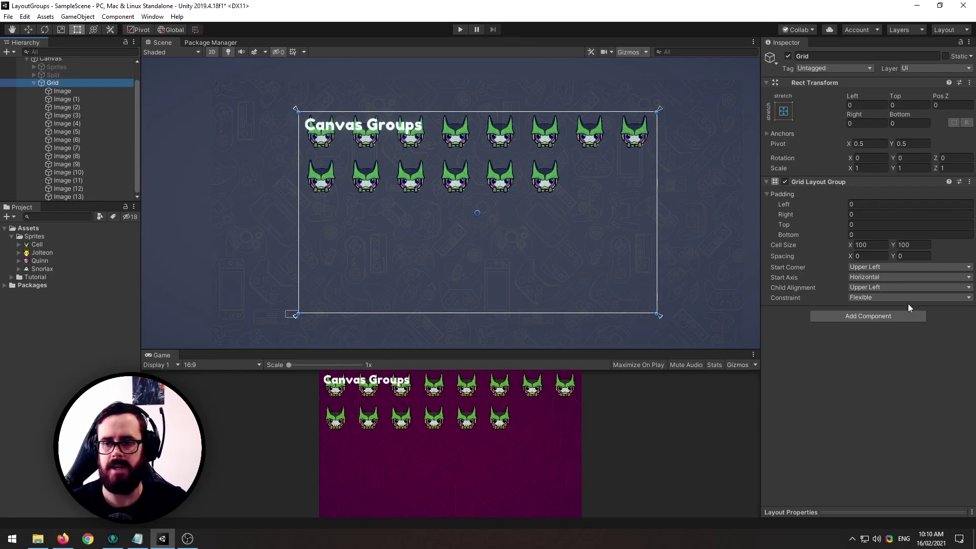
{"action": "left_click_drag", "start_coordinate": [849, 243], "coordinate": [127, 406]}
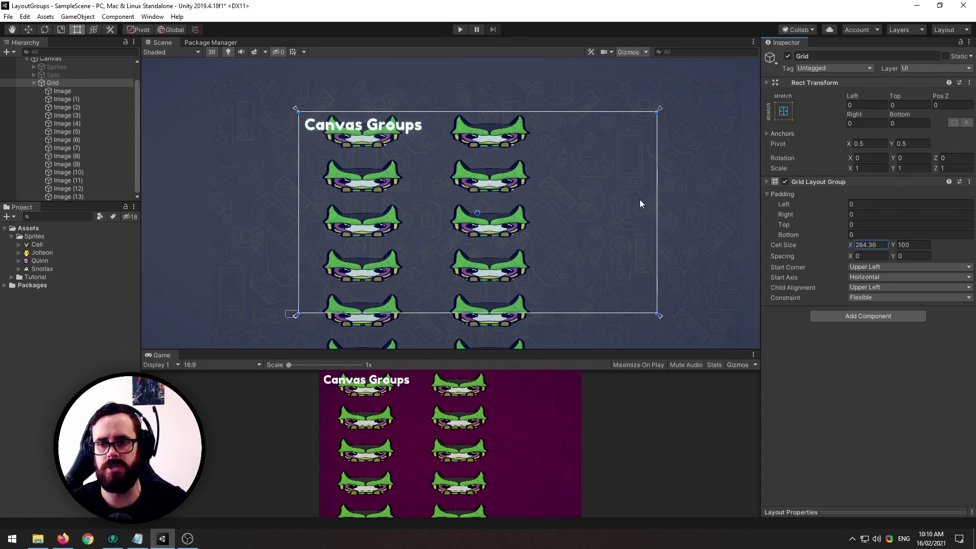
{"action": "key", "text": "ctrl+z"}
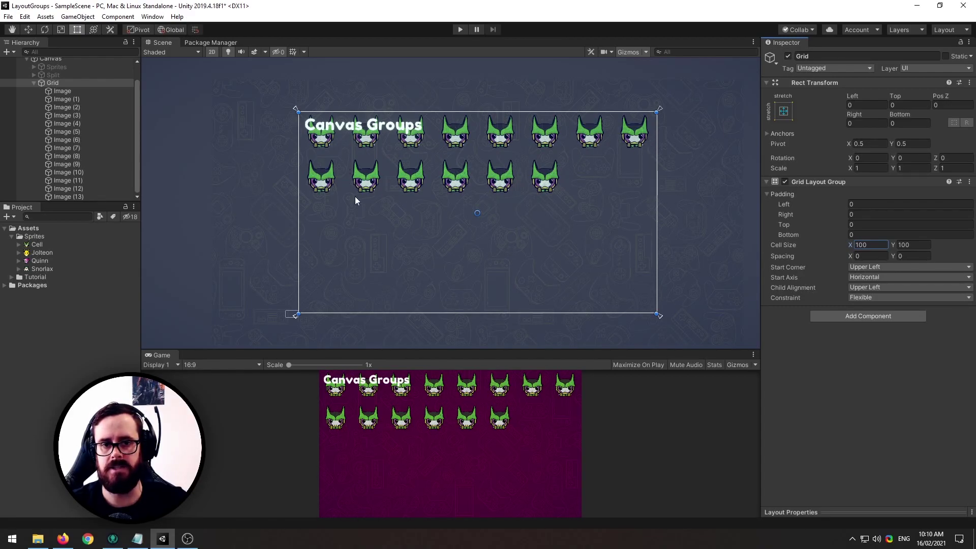
- Delete all the images inside Grid
{"action": "left_click", "coordinate": [68, 90]}
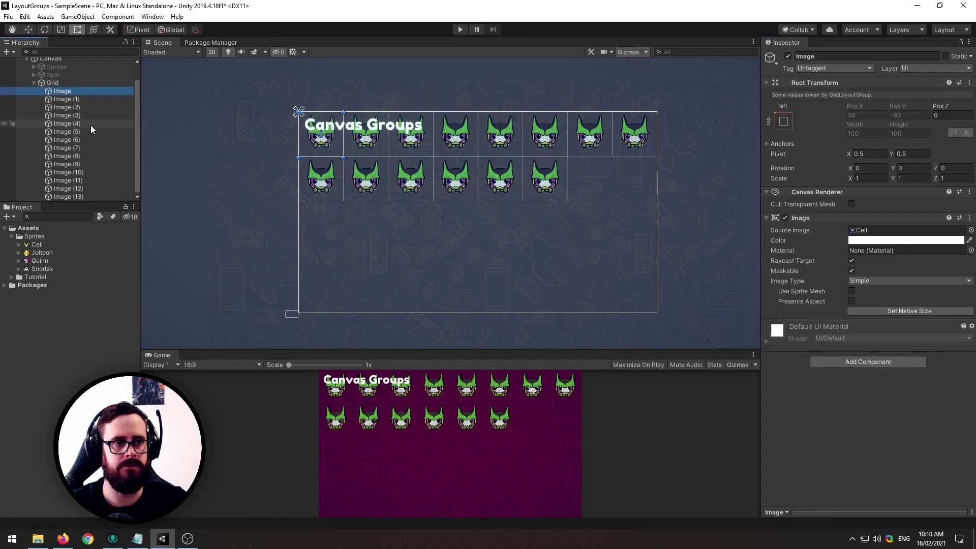
{"action": "left_click", "coordinate": [82, 197], "text": "shift"}
{"action": "key", "text": "Delete"}
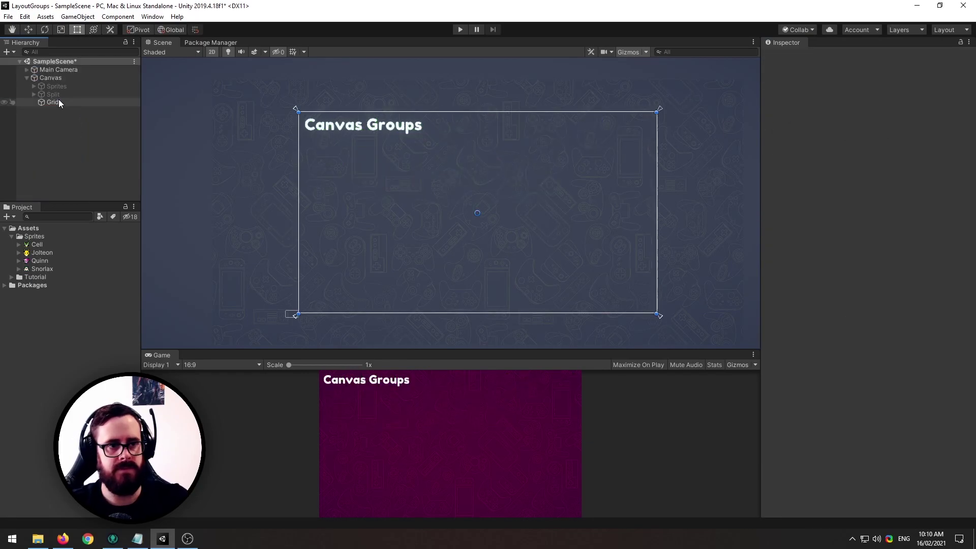
- Create an empty child object named Sprite Parent under Grid
{"action": "left_click", "coordinate": [59, 100]}
{"action": "right_click", "coordinate": [59, 100]}
{"action": "left_click", "coordinate": [97, 195]}
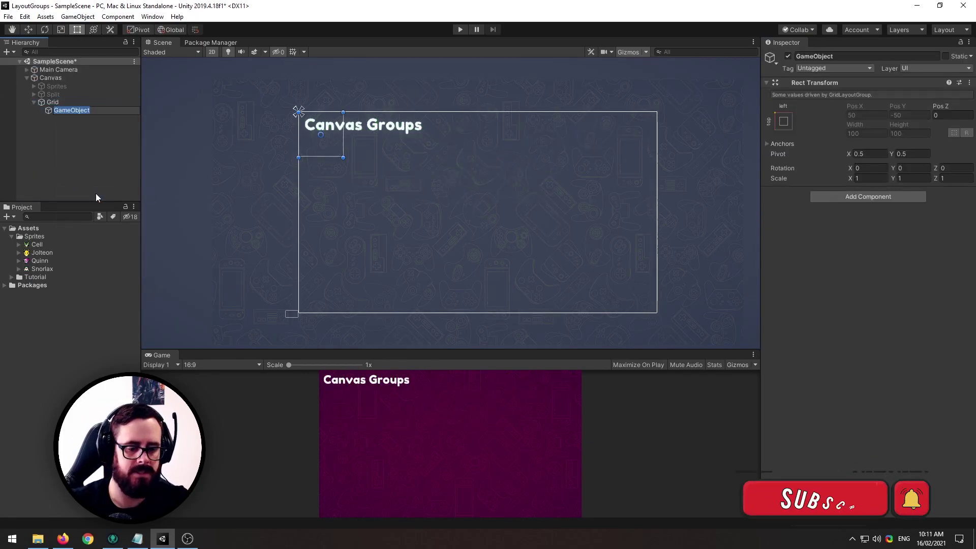
{"action": "type", "text": "Sprite"}
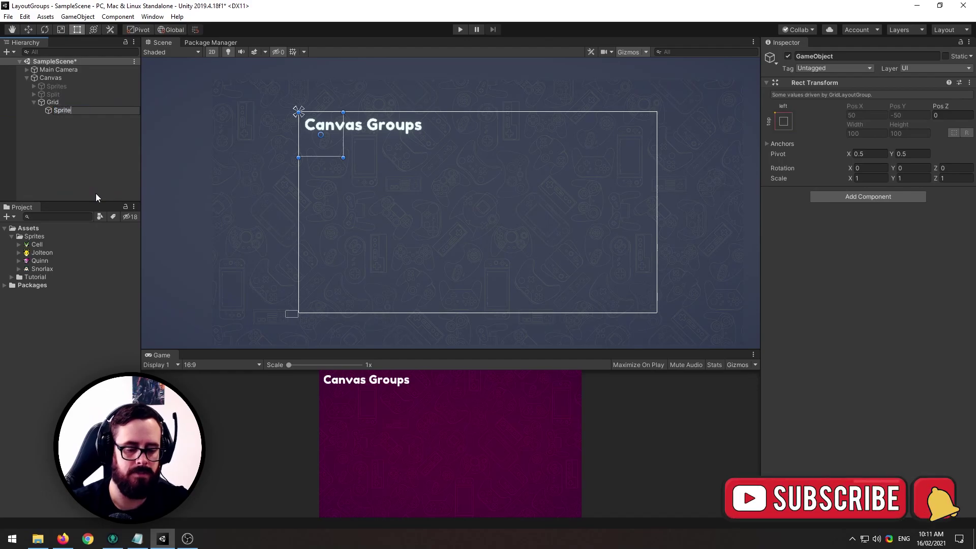
{"action": "type", "text": " Parent"}
{"action": "key", "text": "Return"}
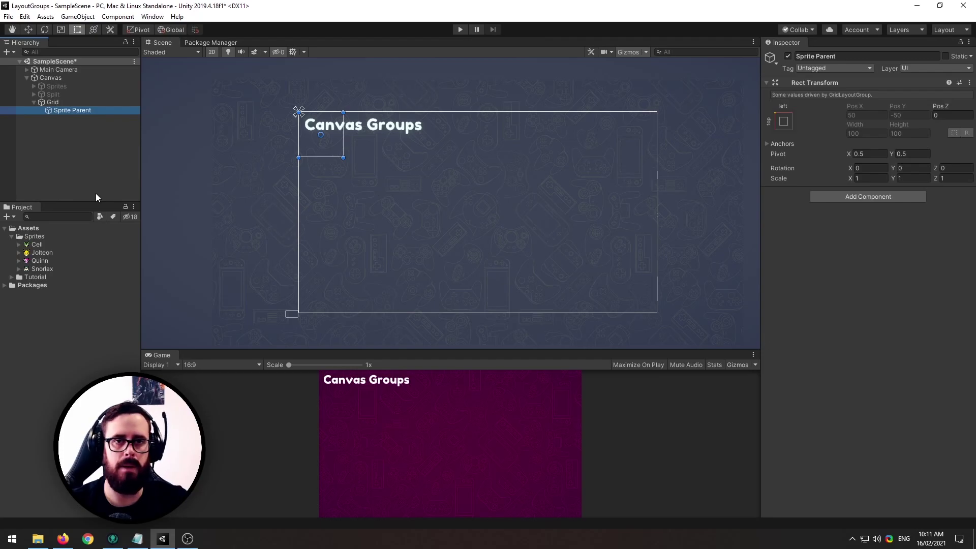
- Add a UI Image named Sprite under Sprite Parent and assign the Cell sprite as its source image
{"action": "right_click", "coordinate": [81, 110]}
{"action": "mouse_move", "coordinate": [119, 283]}
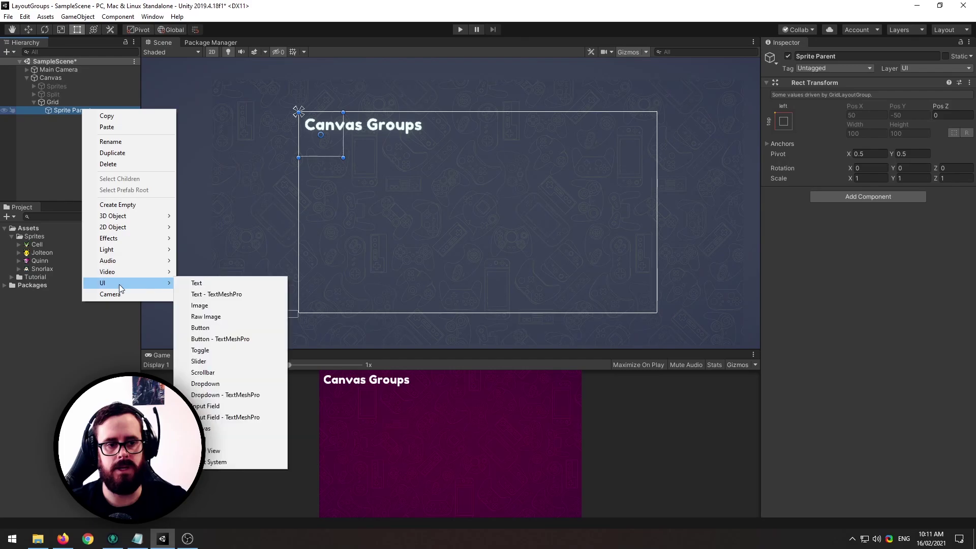
{"action": "left_click", "coordinate": [213, 306]}
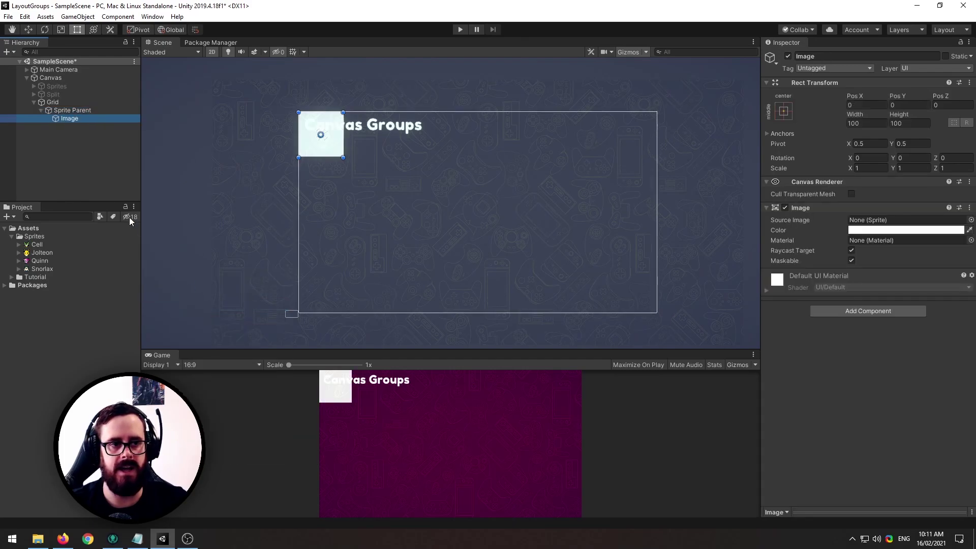
{"action": "type", "text": "Sprite"}
{"action": "key", "text": "Return"}
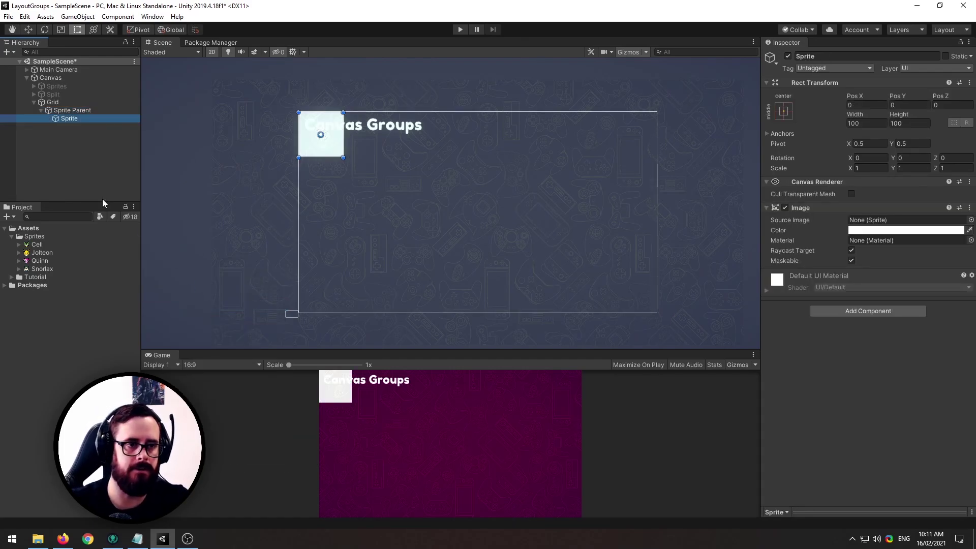
{"action": "left_click_drag", "start_coordinate": [36, 245], "coordinate": [864, 220]}
{"action": "left_click", "coordinate": [77, 110]}
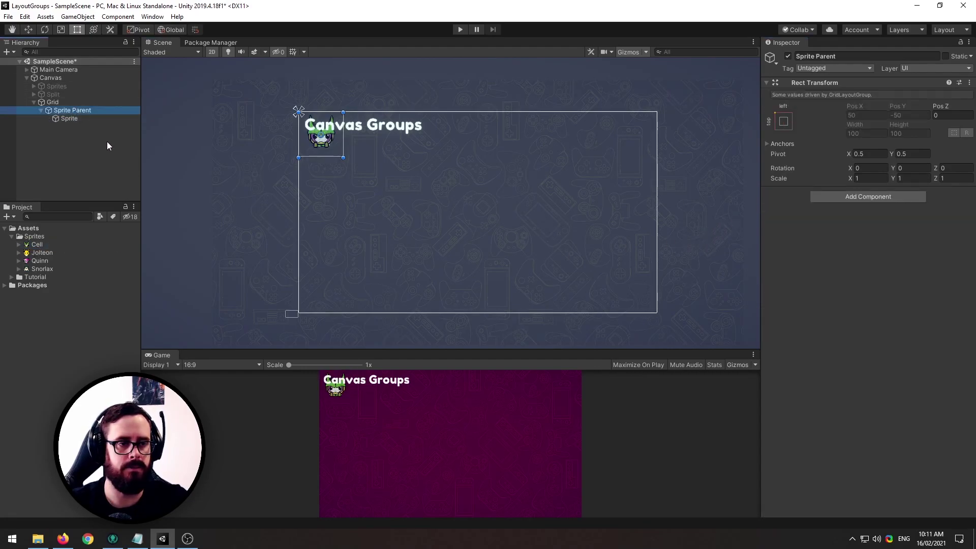
- Duplicate Sprite Parent under Grid and assign the Jolteon sprite as the source image of the copy's Sprite child
{"action": "key", "text": "ctrl+d"}
{"action": "left_click", "coordinate": [41, 126]}
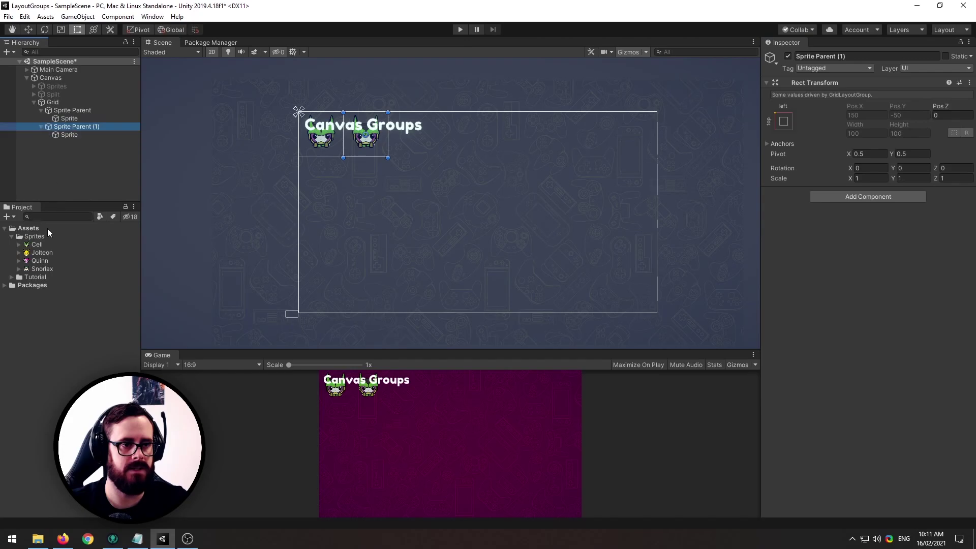
{"action": "left_click_drag", "start_coordinate": [40, 253], "coordinate": [893, 246]}
{"action": "left_click", "coordinate": [69, 134]}
{"action": "left_click_drag", "start_coordinate": [43, 253], "coordinate": [864, 220]}
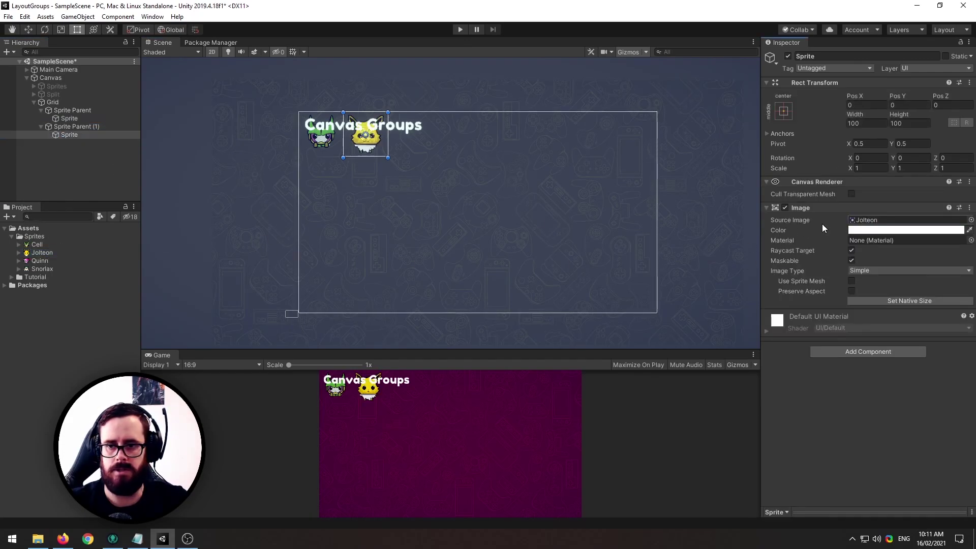
- Duplicate the Cell and Jolteon sprite parents together six times to add twelve more cells to the grid
{"action": "left_click", "coordinate": [75, 111]}
{"action": "left_click", "coordinate": [77, 126], "text": "ctrl"}
{"action": "key", "text": "ctrl+d"}
{"action": "key", "text": "ctrl+d"}
{"action": "key", "text": "ctrl+d"}
{"action": "key", "text": "ctrl+d"}
{"action": "key", "text": "ctrl+d"}
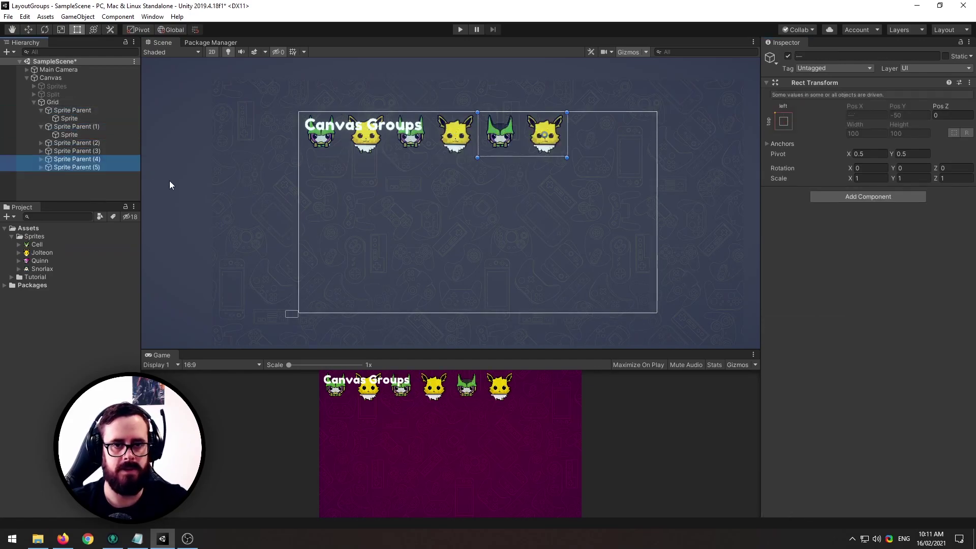
{"action": "key", "text": "ctrl+d"}
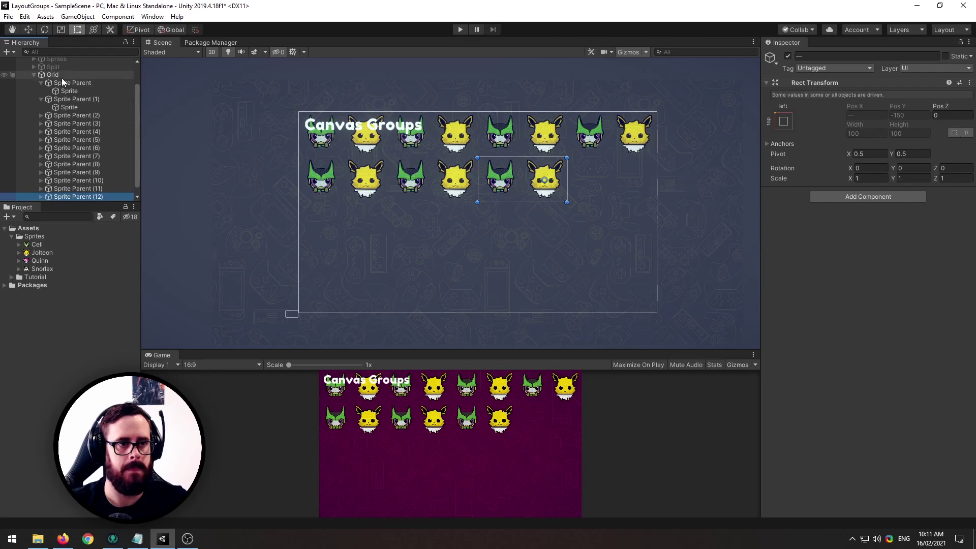
- Widen the Grid Layout Group's cell size X to 195.7 and expand Sprite Parent (2) to show its Sprite child
{"action": "left_click", "coordinate": [56, 75]}
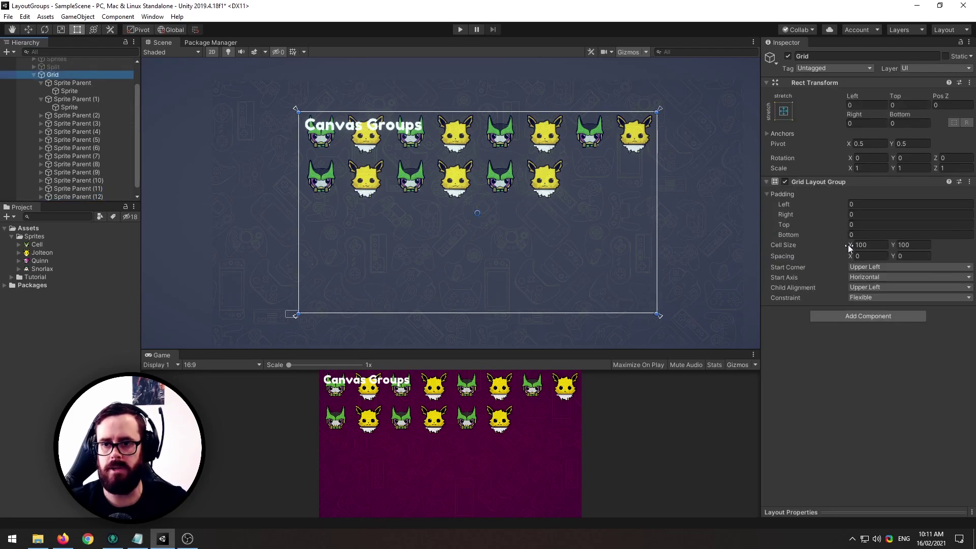
{"action": "left_click_drag", "start_coordinate": [848, 245], "coordinate": [47, 246]}
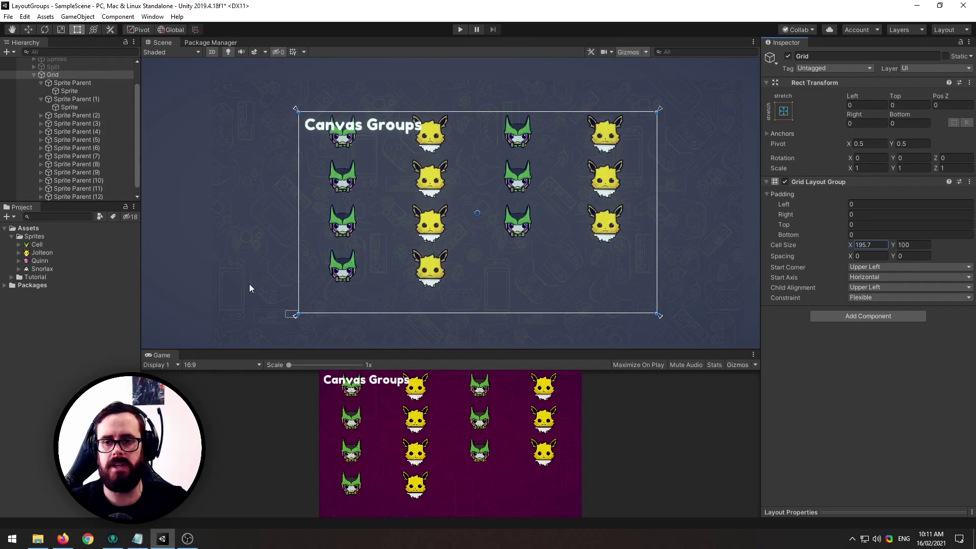
{"action": "left_click", "coordinate": [82, 115]}
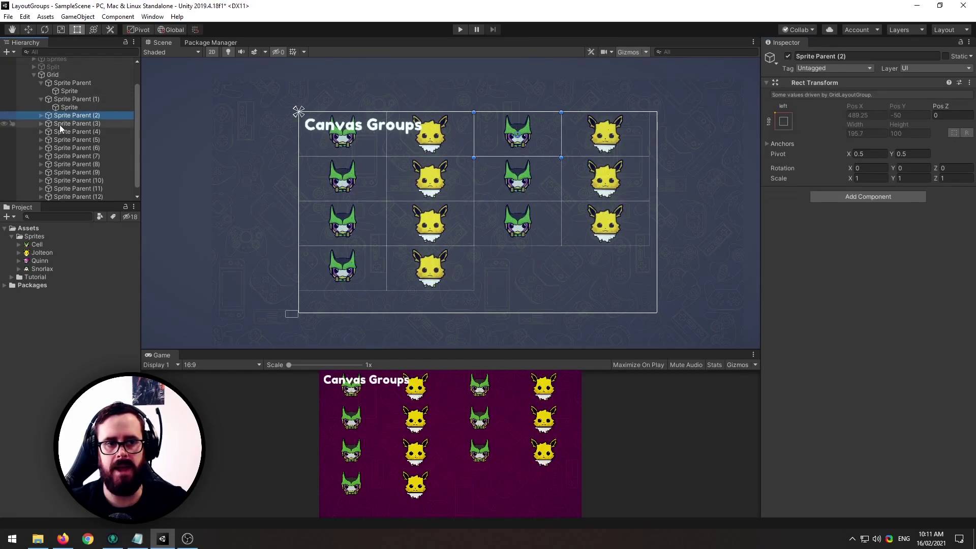
{"action": "left_click", "coordinate": [41, 116]}
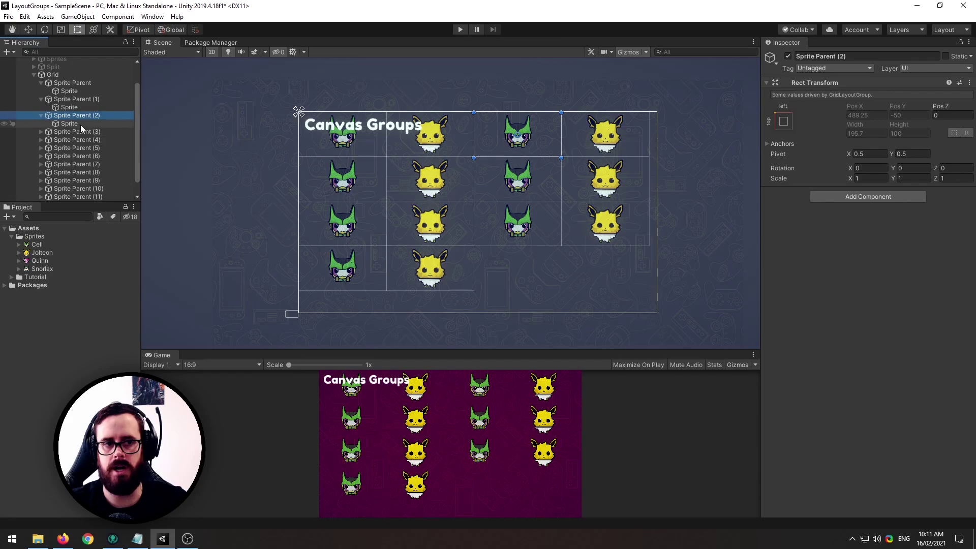
- Set the grid's cell size X to 182.5 and spacing X to 63.2, and try the left padding before resetting it to 0
{"action": "left_click", "coordinate": [56, 75]}
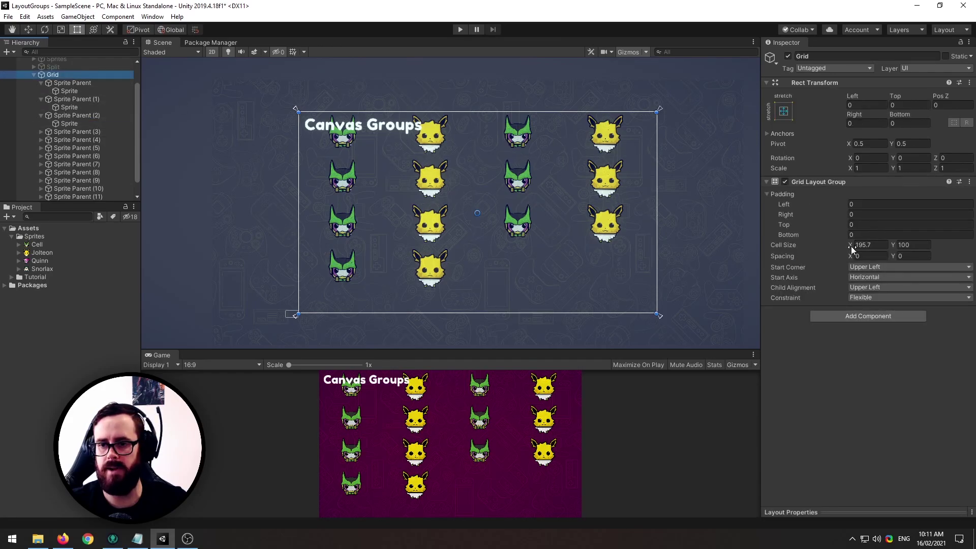
{"action": "left_click_drag", "start_coordinate": [850, 245], "coordinate": [898, 218]}
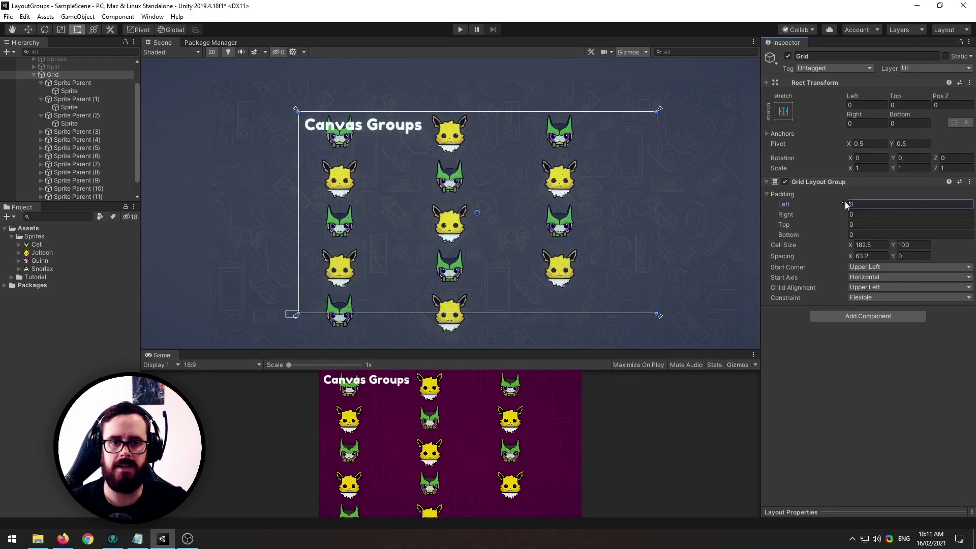
{"action": "left_click_drag", "start_coordinate": [846, 201], "coordinate": [874, 196]}
{"action": "type", "text": "0"}
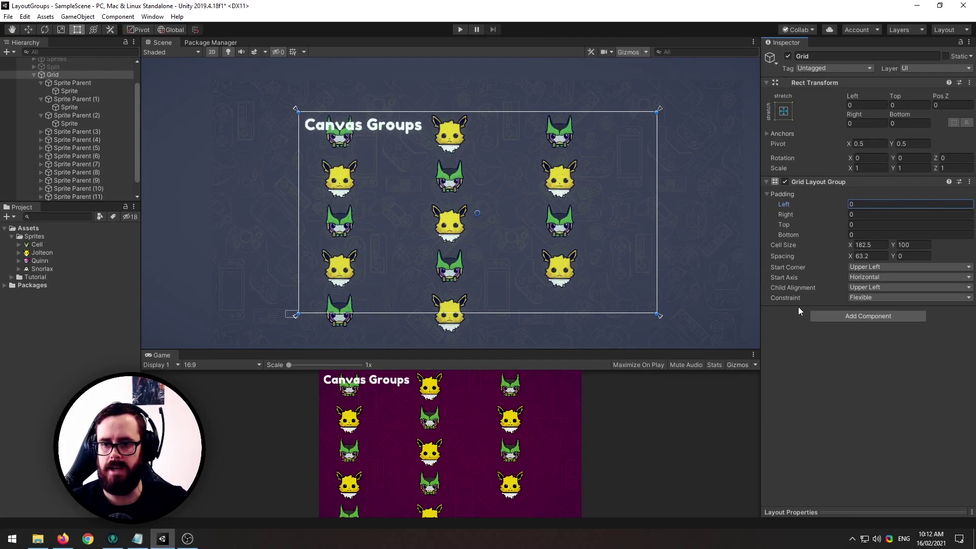
- Set the grid's Constraint to Fixed Column Count with a constraint count of 10
{"action": "left_click", "coordinate": [882, 297]}
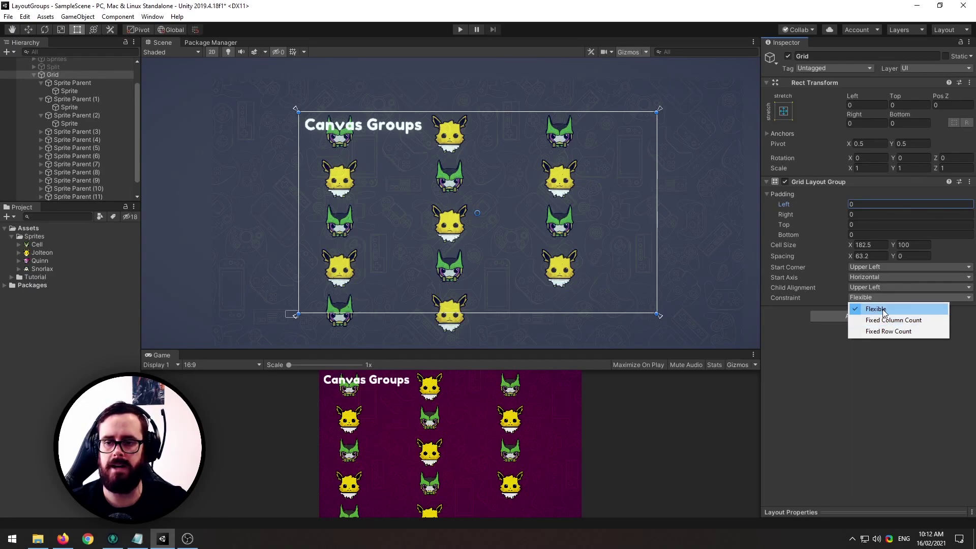
{"action": "left_click", "coordinate": [875, 309]}
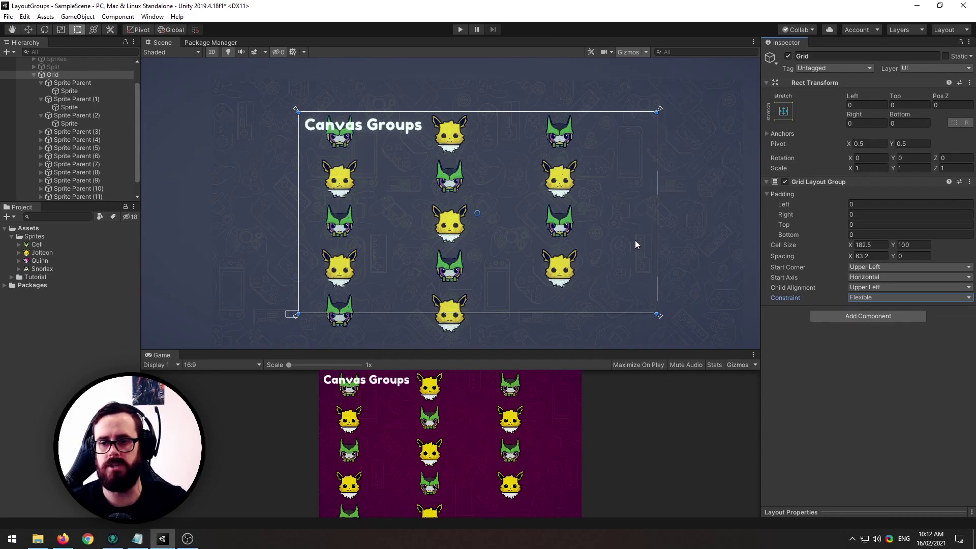
{"action": "left_click", "coordinate": [893, 298]}
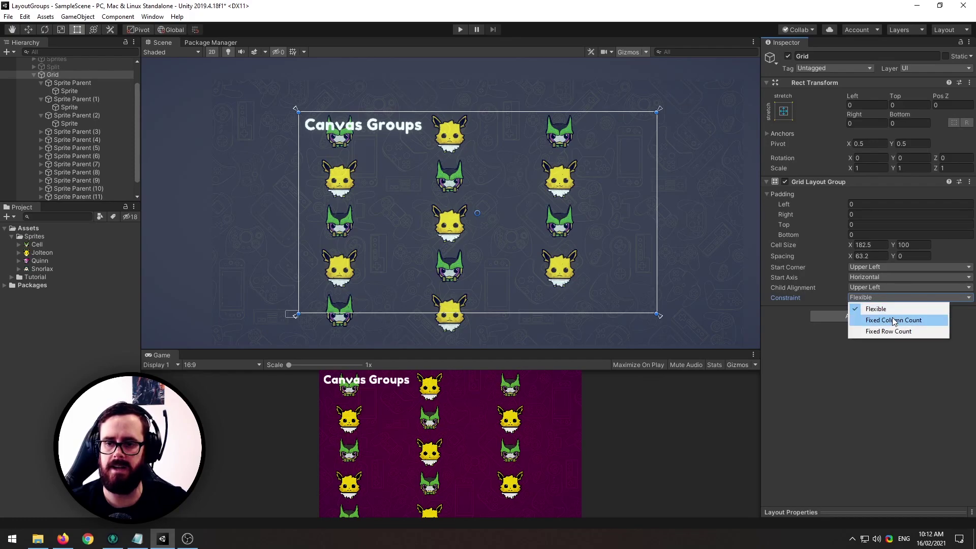
{"action": "left_click", "coordinate": [889, 319]}
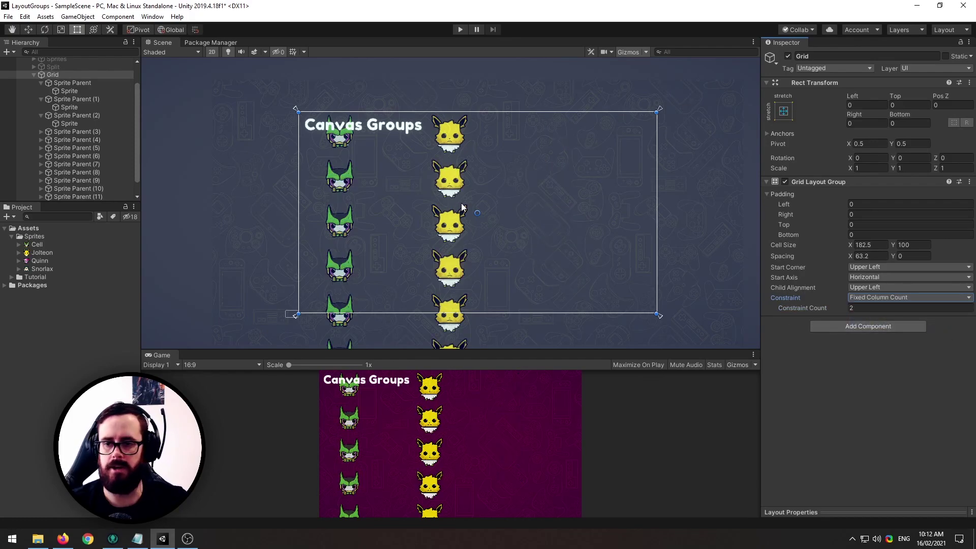
{"action": "left_click", "coordinate": [853, 308]}
{"action": "type", "text": "10"}
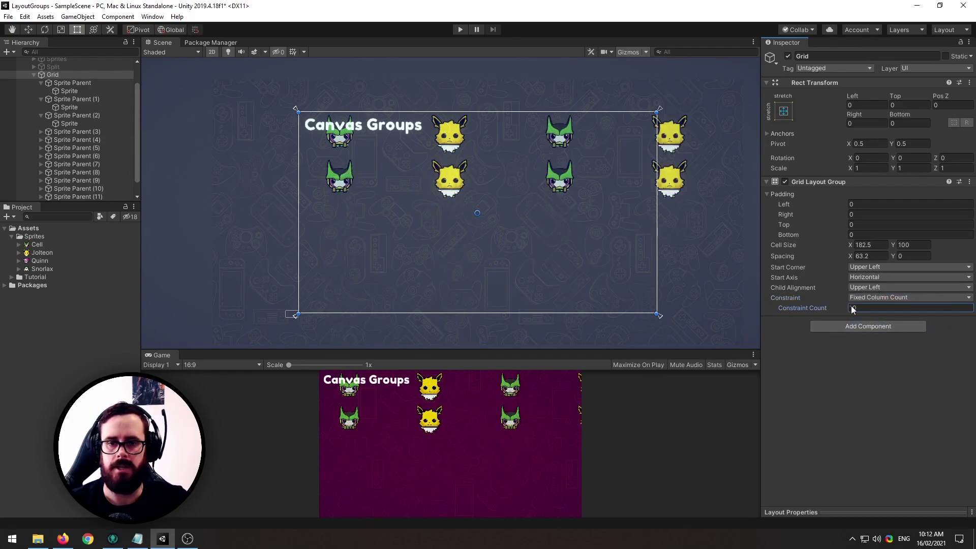
- Reduce the fixed column count to 9 and look over the columns extending beyond the canvas
{"action": "key", "text": "BackSpace"}
{"action": "key", "text": "BackSpace"}
{"action": "type", "text": "9"}
{"action": "scroll", "coordinate": [533, 215], "scroll_direction": "down", "scroll_amount": 1}
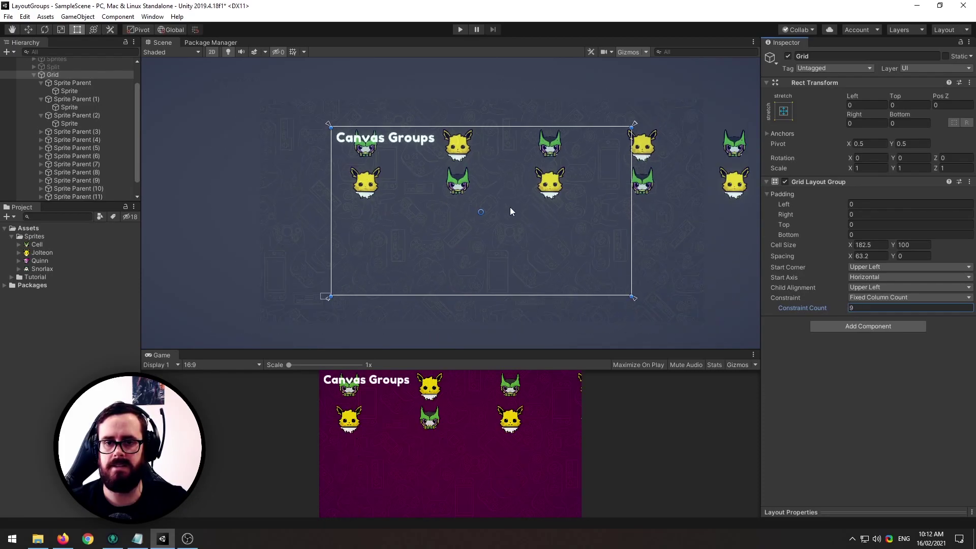
{"action": "key", "text": "Right"}
{"action": "scroll", "coordinate": [517, 215], "scroll_direction": "down", "scroll_amount": 1}
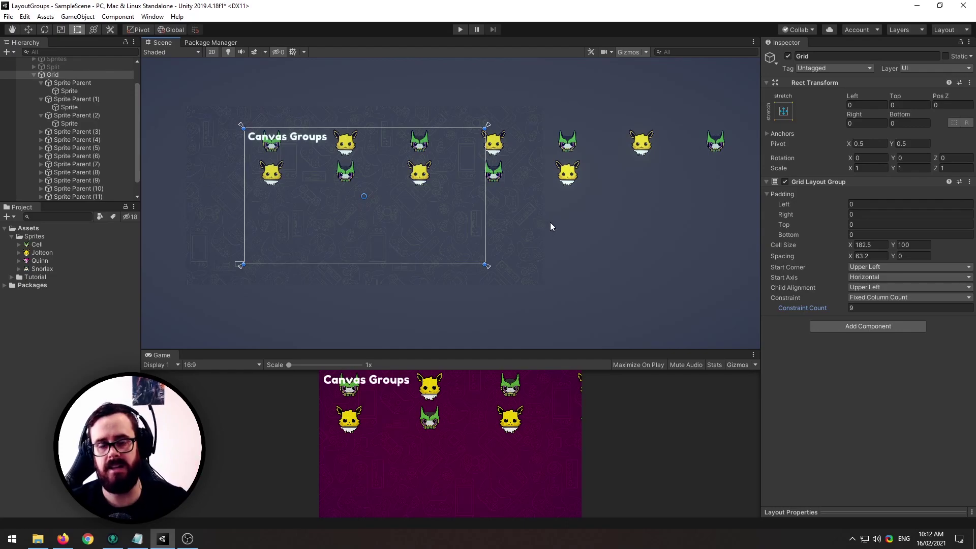
{"action": "middle_click_drag", "start_coordinate": [612, 205], "coordinate": [544, 216]}
{"action": "key", "text": "f"}
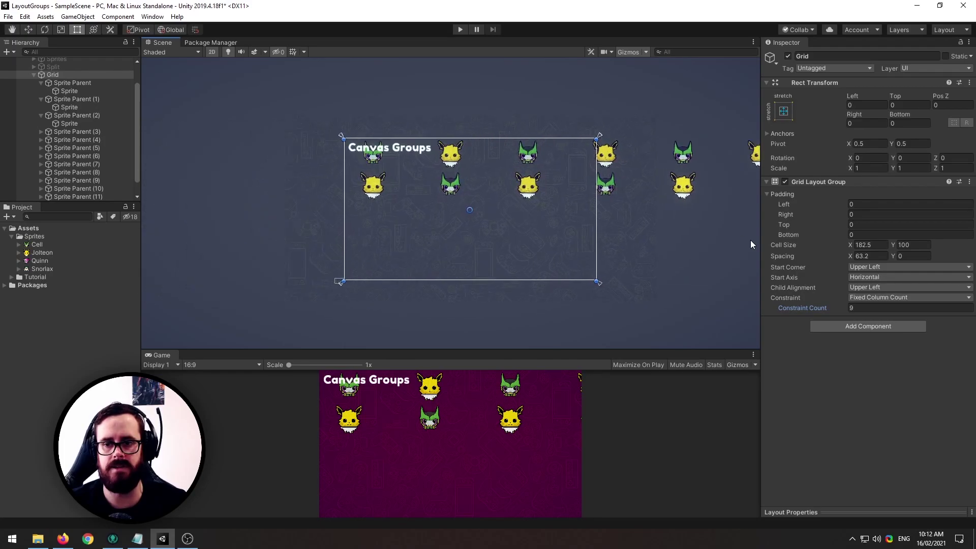
- Set the grid's Constraint to Fixed Row Count, try a constraint count of 4, and undo the count change
{"action": "left_click", "coordinate": [870, 298]}
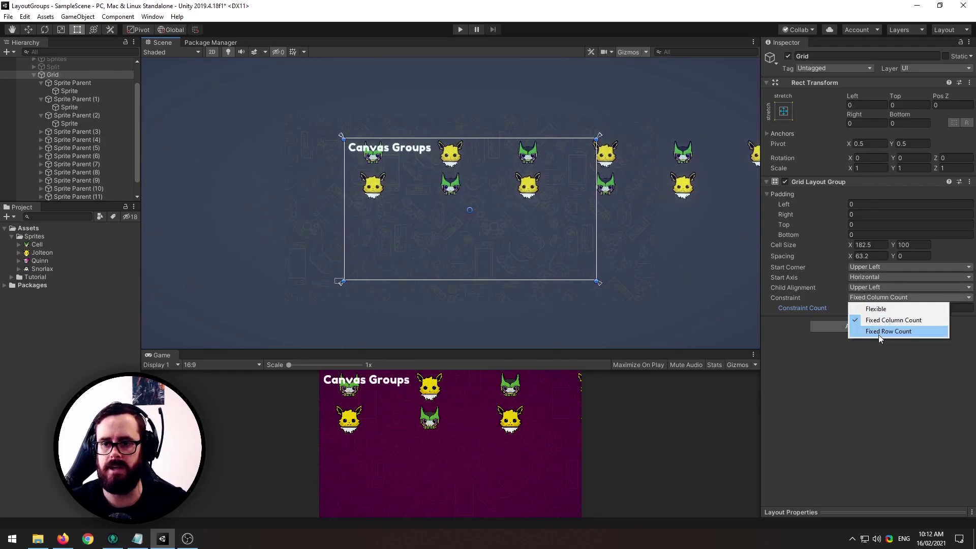
{"action": "left_click", "coordinate": [880, 331]}
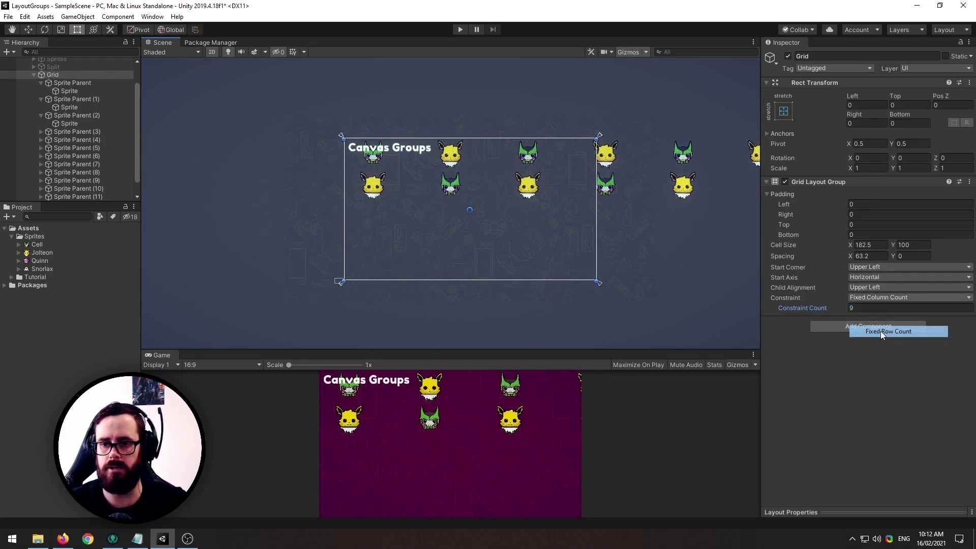
{"action": "left_click", "coordinate": [843, 307]}
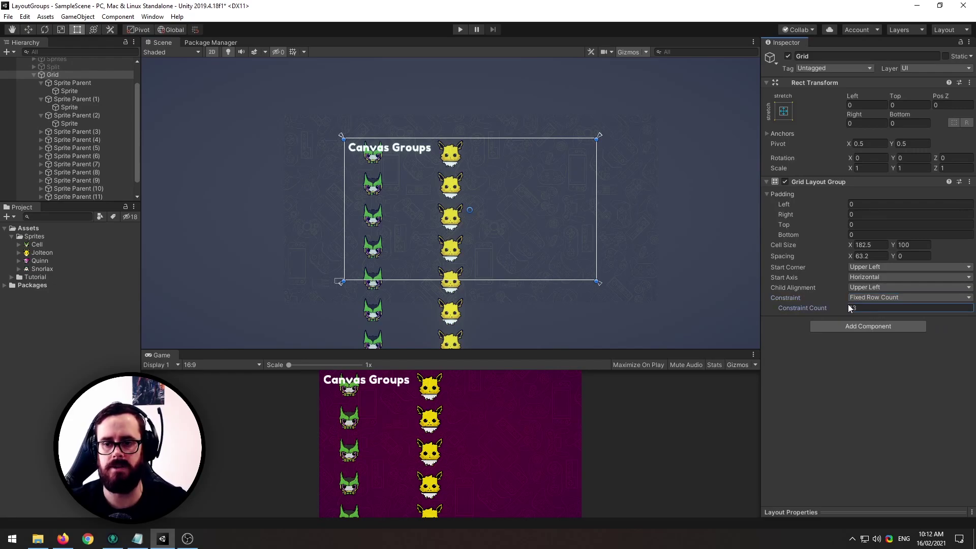
{"action": "left_click_drag", "start_coordinate": [849, 305], "coordinate": [844, 307]}
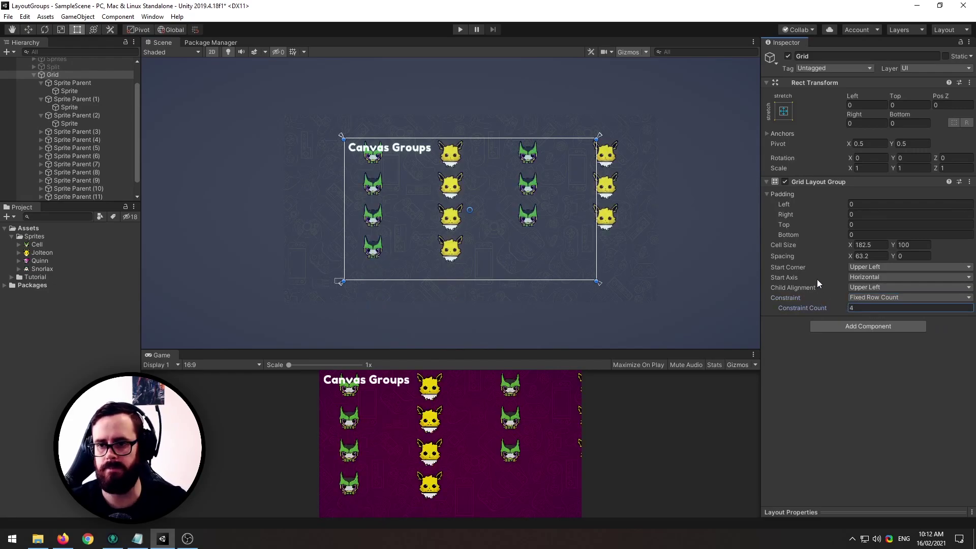
{"action": "key", "text": "ctrl+z"}
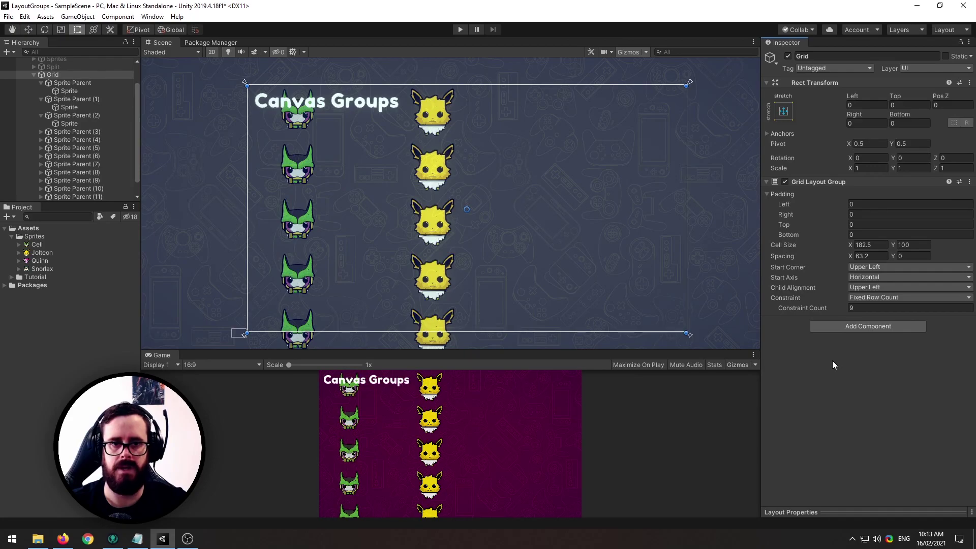
- Reset the Grid Layout Group's spacing X to 0 and its cell size X to 100
{"action": "left_click", "coordinate": [871, 256]}
{"action": "type", "text": "0"}
{"action": "left_click", "coordinate": [877, 246]}
{"action": "type", "text": "100"}
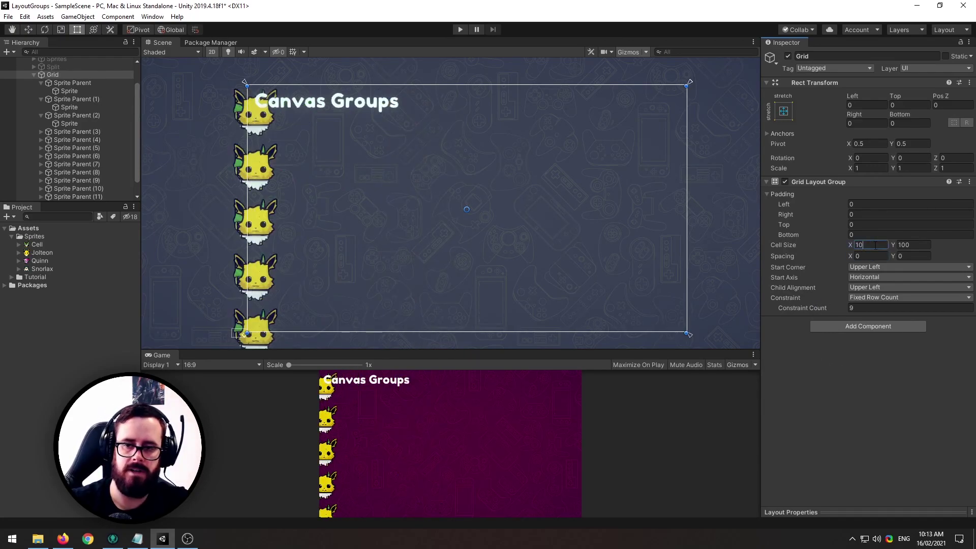
- Set the grid's Child Alignment to Middle Center and its Constraint to Flexible
{"action": "left_click", "coordinate": [876, 287]}
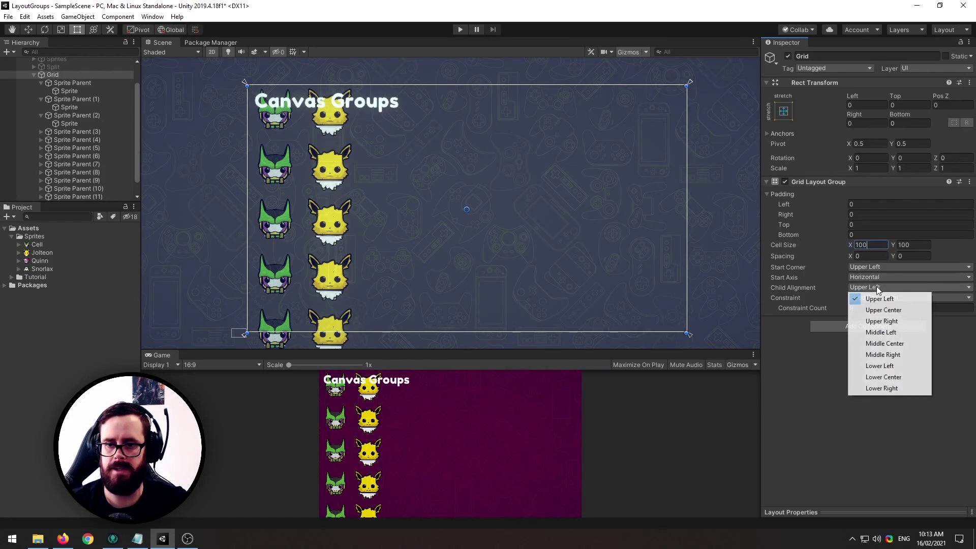
{"action": "left_click", "coordinate": [902, 345]}
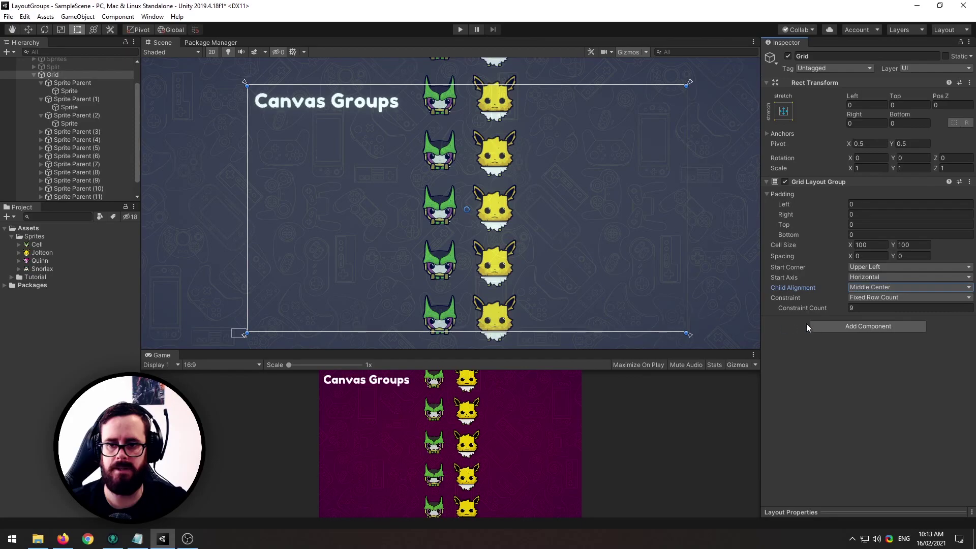
{"action": "left_click", "coordinate": [871, 297]}
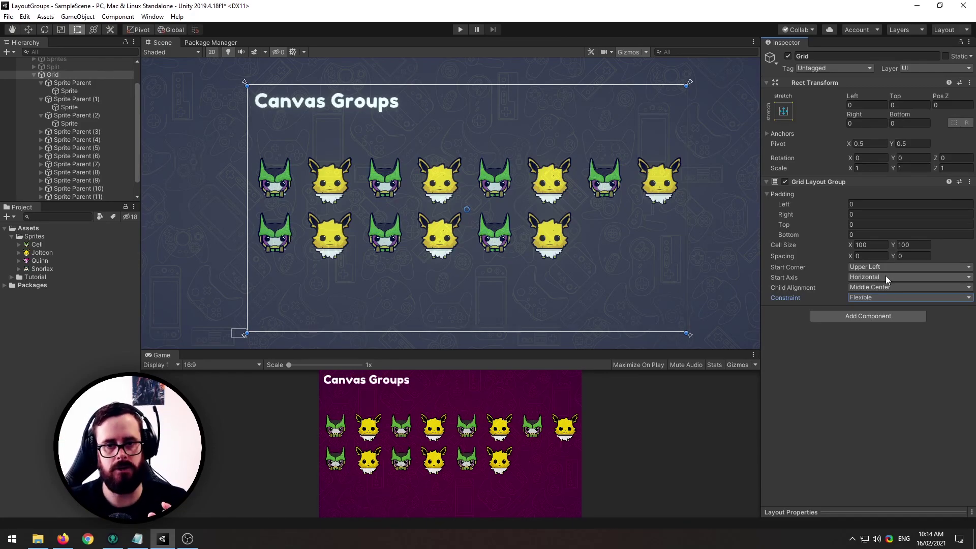
- Set the grid's Start Axis to Vertical and duplicate the last sprite parent five times to add more cells
{"action": "left_click", "coordinate": [886, 276]}
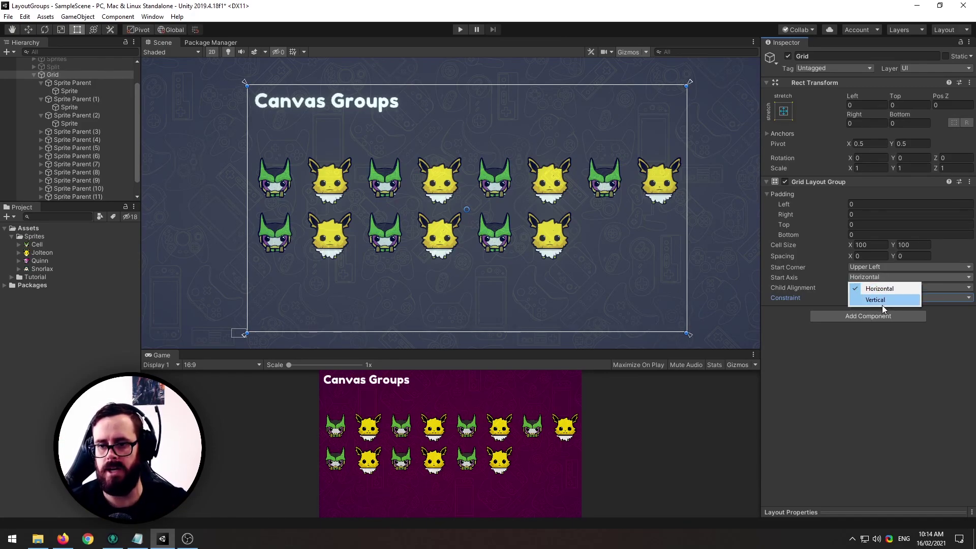
{"action": "left_click", "coordinate": [882, 305]}
{"action": "scroll", "coordinate": [84, 162], "scroll_direction": "down", "scroll_amount": 1}
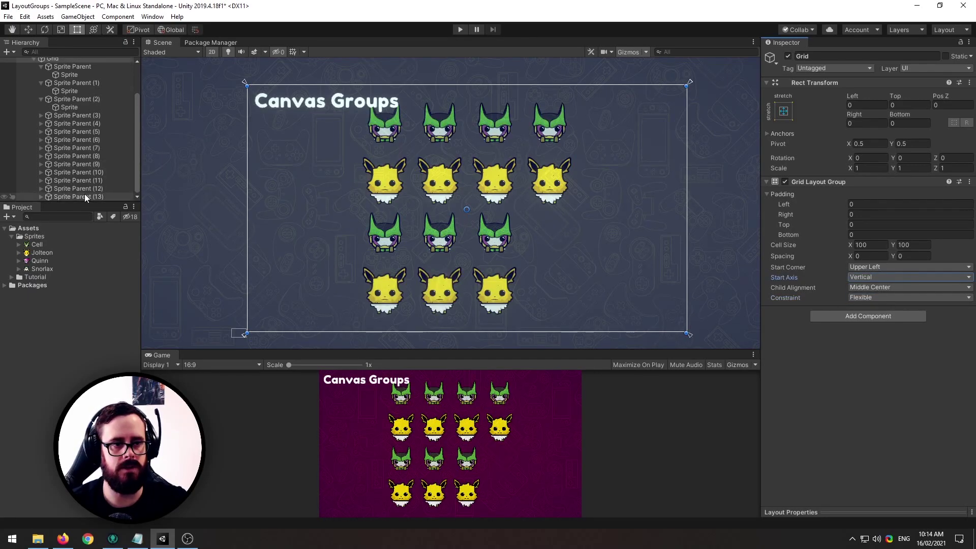
{"action": "left_click", "coordinate": [84, 196]}
{"action": "key", "text": "ctrl+d"}
{"action": "key", "text": "ctrl+d"}
{"action": "key", "text": "ctrl+d"}
{"action": "key", "text": "ctrl+d"}
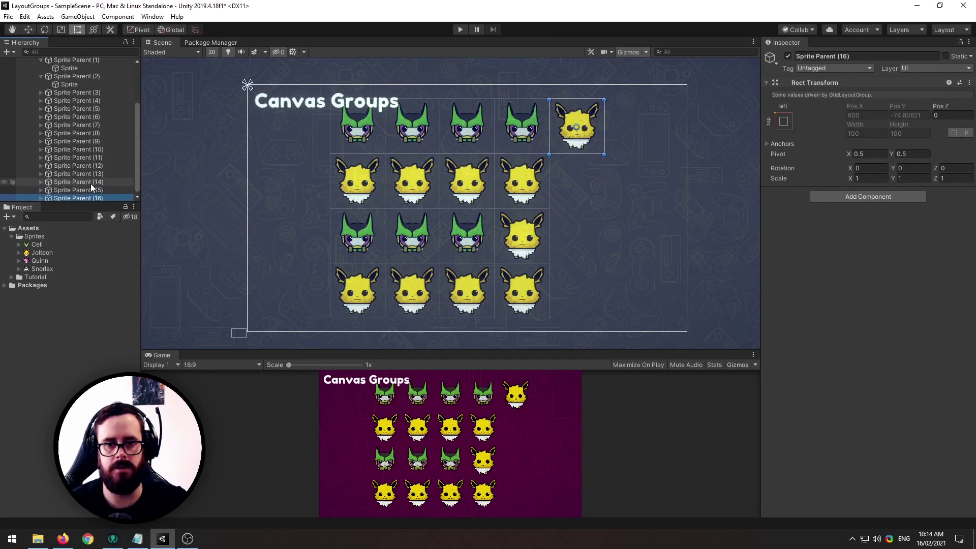
{"action": "key", "text": "ctrl+d"}
- Set the Grid Layout Group's Start Axis back to Horizontal
{"action": "left_click_drag", "start_coordinate": [91, 184], "coordinate": [57, 79]}
{"action": "left_click", "coordinate": [58, 78]}
{"action": "left_click", "coordinate": [910, 277]}
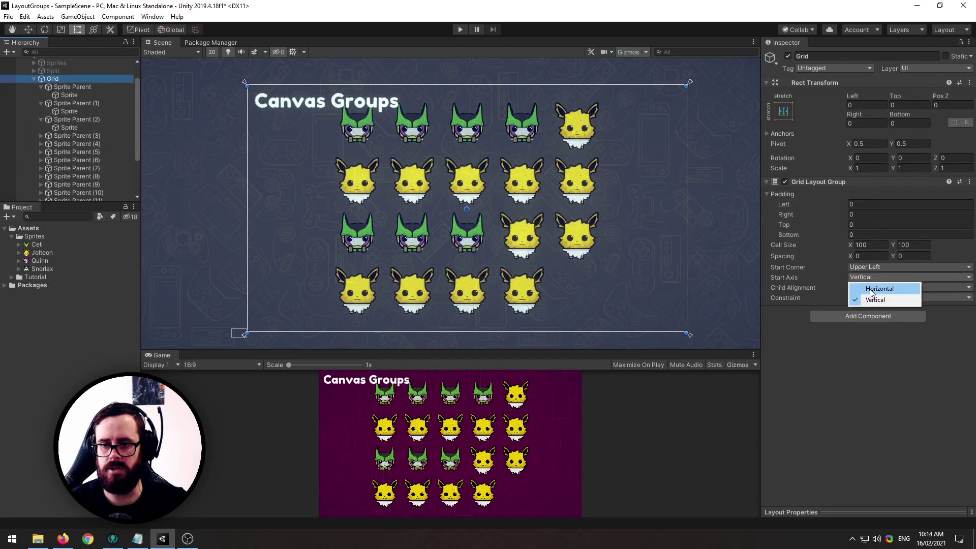
{"action": "left_click", "coordinate": [864, 283]}
- Duplicate Sprite Parent (18) six times to add more horizontal cells, and reselect the Grid object
{"action": "scroll", "coordinate": [69, 176], "scroll_direction": "down", "scroll_amount": 3}
{"action": "left_click", "coordinate": [68, 196]}
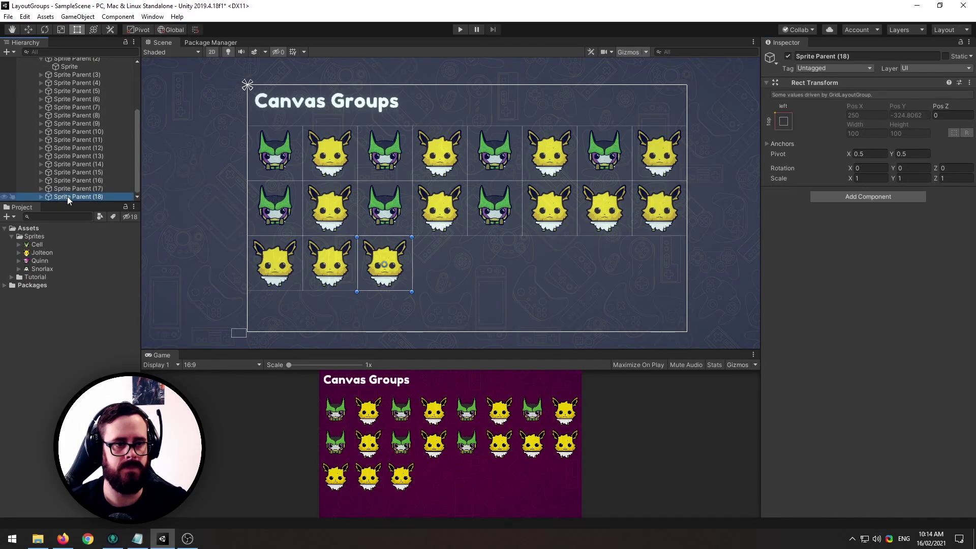
{"action": "key", "text": "ctrl+d"}
{"action": "key", "text": "ctrl+d"}
{"action": "key", "text": "ctrl+d"}
{"action": "key", "text": "ctrl+d"}
{"action": "key", "text": "ctrl+d"}
{"action": "key", "text": "ctrl+d"}
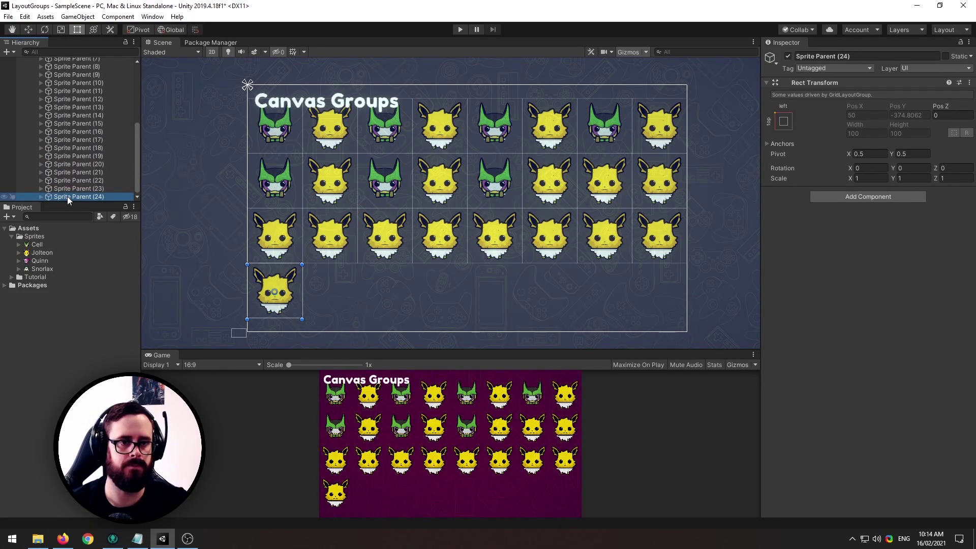
{"action": "scroll", "coordinate": [90, 185], "scroll_direction": "up", "scroll_amount": 8}
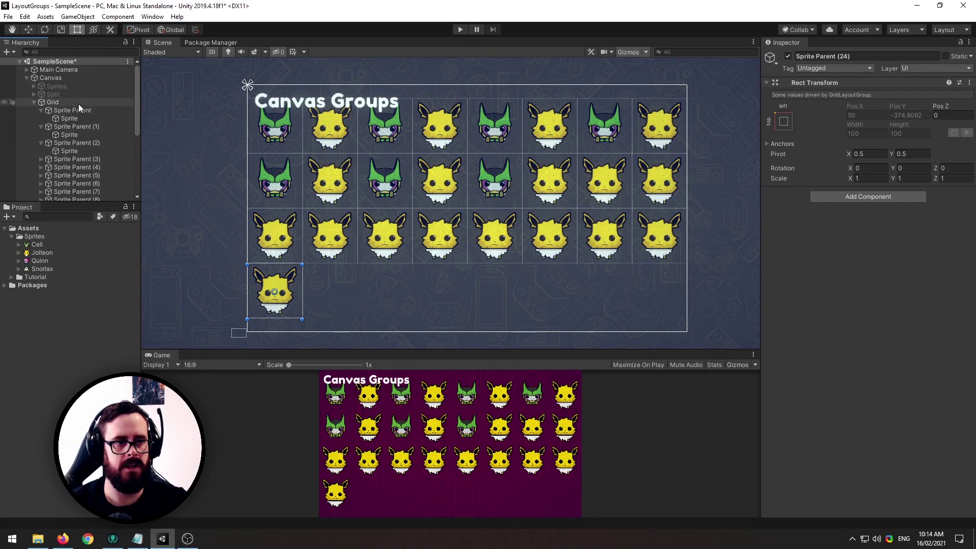
{"action": "left_click", "coordinate": [77, 103]}
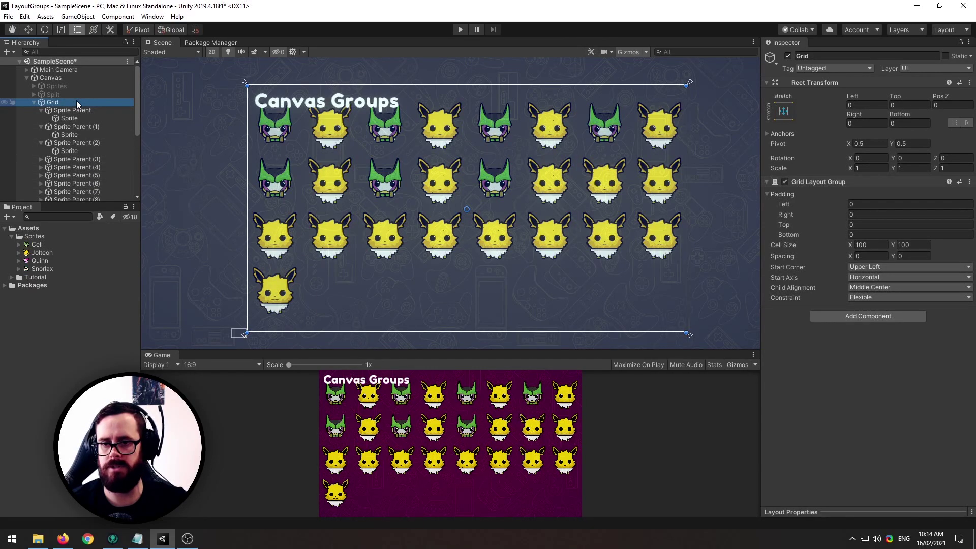